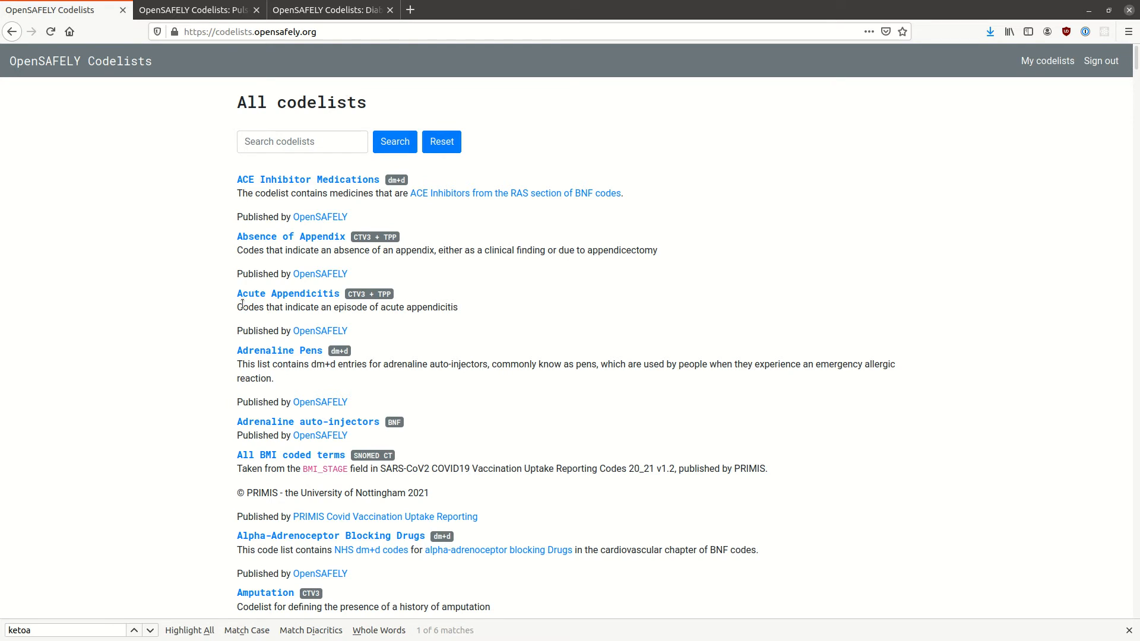
Step: Browse the list of all published codelists and return to its beginning
{"action": "scroll", "coordinate": [156, 403], "scroll_direction": "down", "scroll_amount": 20}
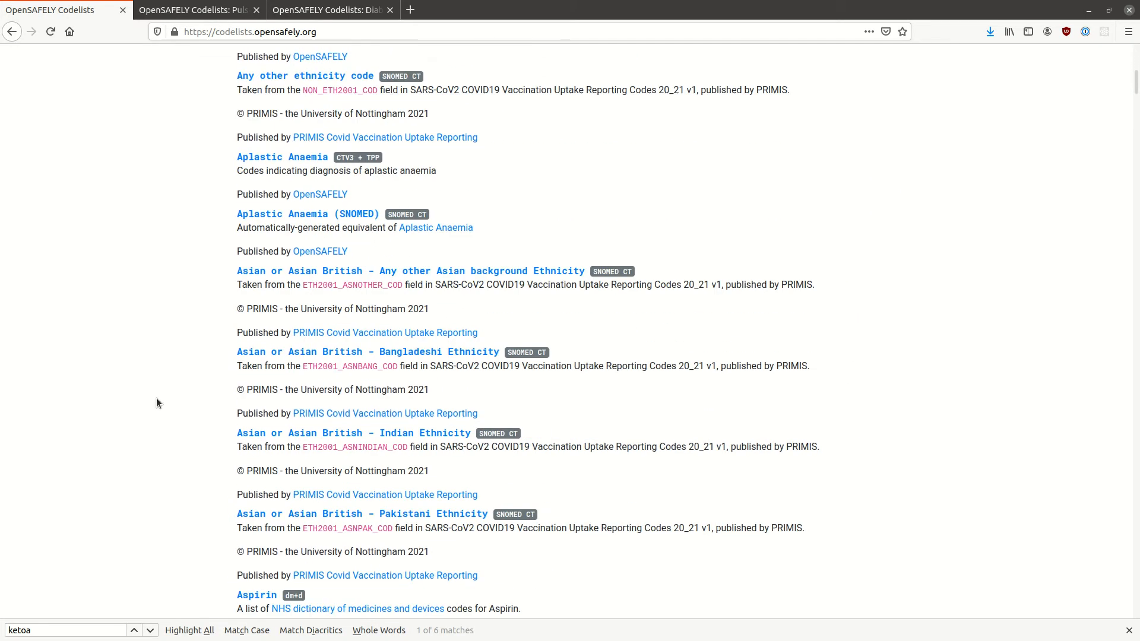
{"action": "scroll", "coordinate": [157, 403], "scroll_direction": "down", "scroll_amount": 10}
{"action": "left_click", "coordinate": [157, 403]}
{"action": "key", "text": "Home"}
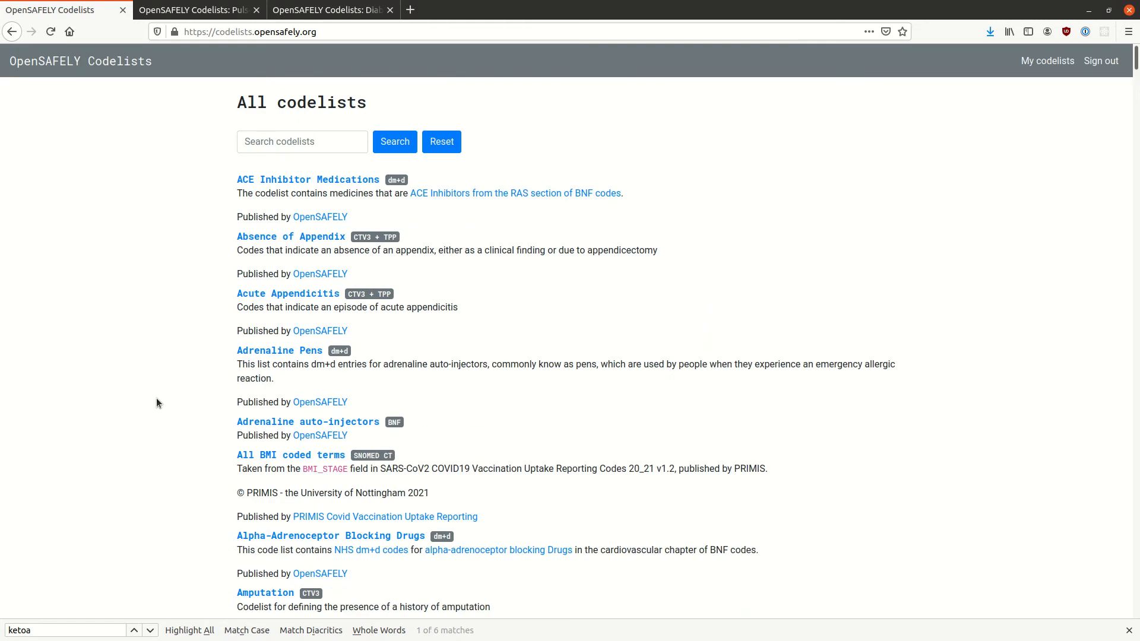
Step: View the Pulse Oximetry codelist's description and its referenced GitHub issue discussion, then return to the codelist
{"action": "key", "text": "ctrl+Tab"}
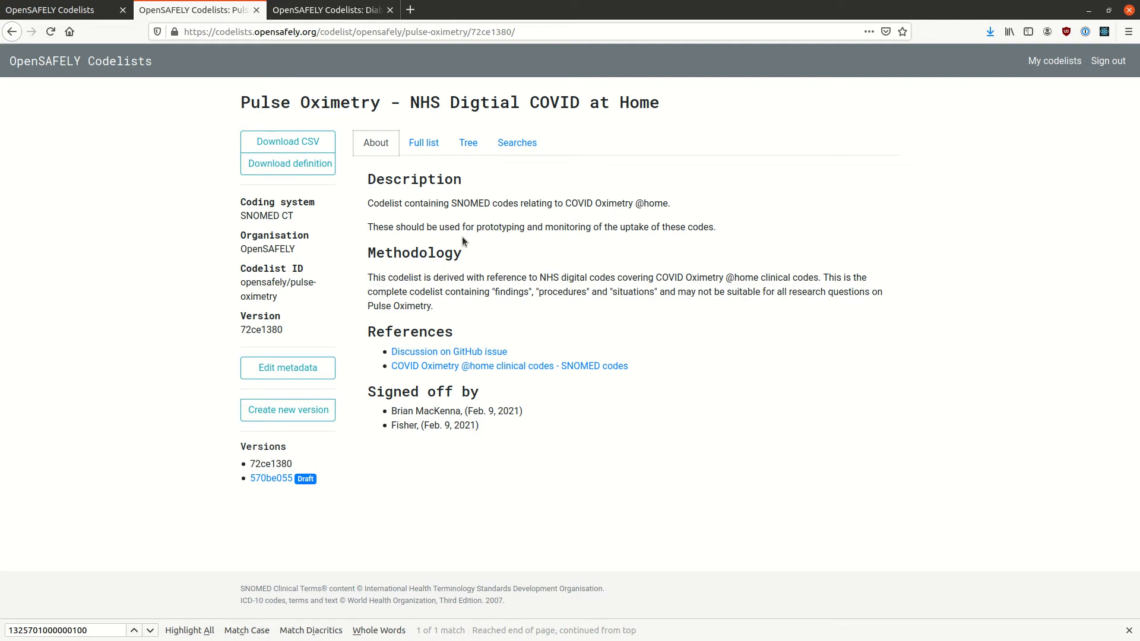
{"action": "left_click", "coordinate": [448, 353]}
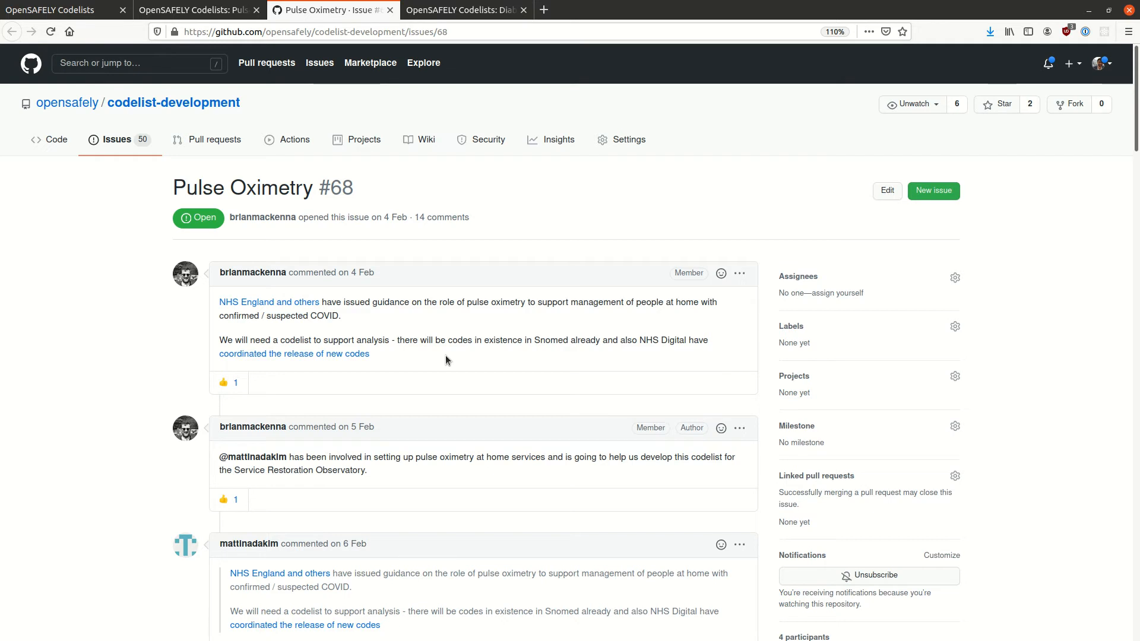
{"action": "key", "text": "ctrl+w"}
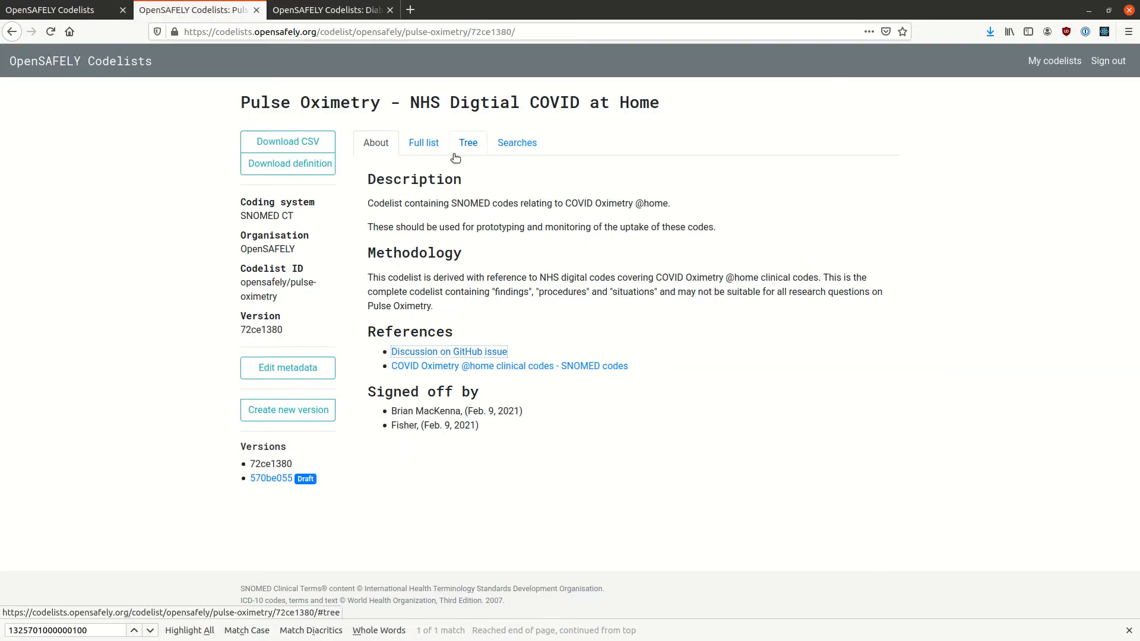
Step: Examine the Pulse Oximetry codelist's full list and the search terms used to build it
{"action": "left_click", "coordinate": [431, 152]}
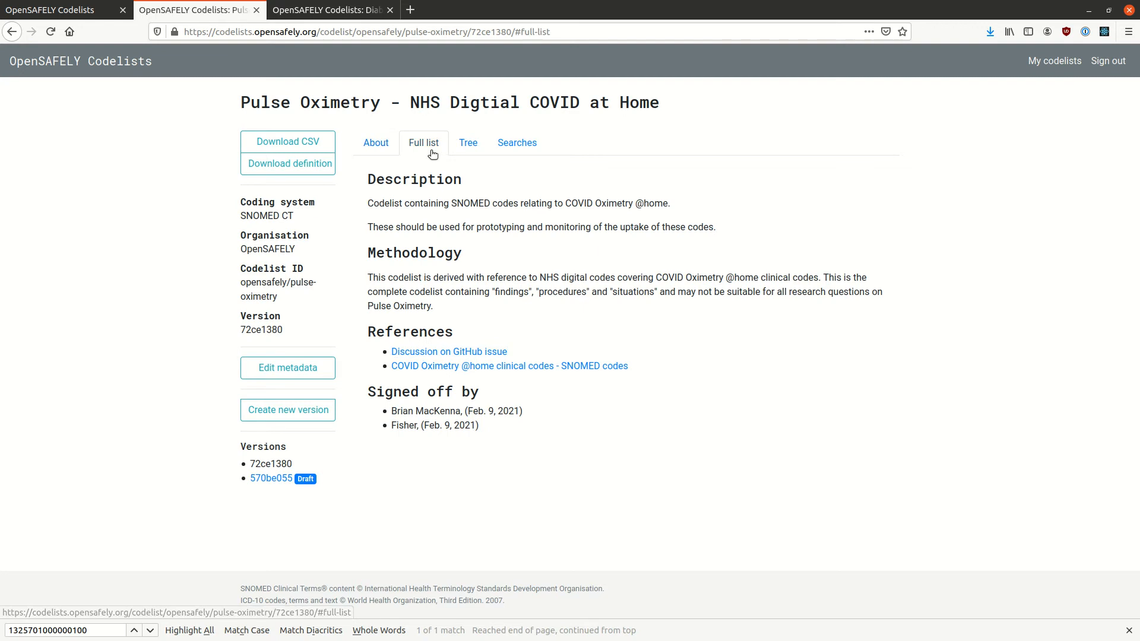
{"action": "left_click", "coordinate": [543, 157]}
{"action": "scroll", "coordinate": [573, 383], "scroll_direction": "down", "scroll_amount": 4}
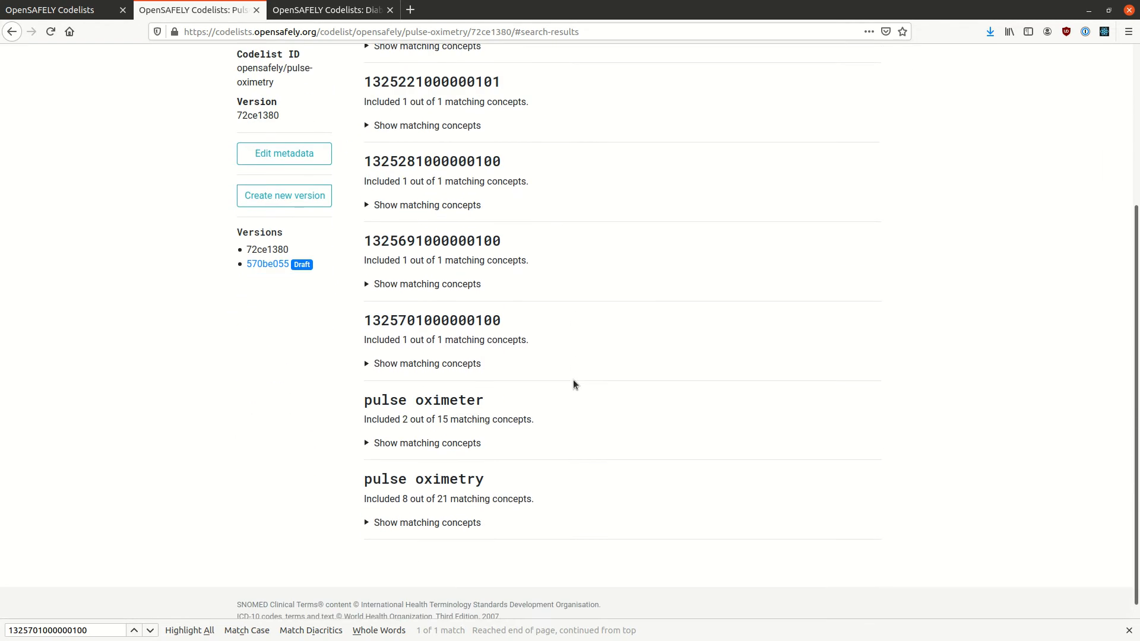
{"action": "scroll", "coordinate": [572, 383], "scroll_direction": "up", "scroll_amount": 2}
{"action": "scroll", "coordinate": [574, 385], "scroll_direction": "up", "scroll_amount": 2}
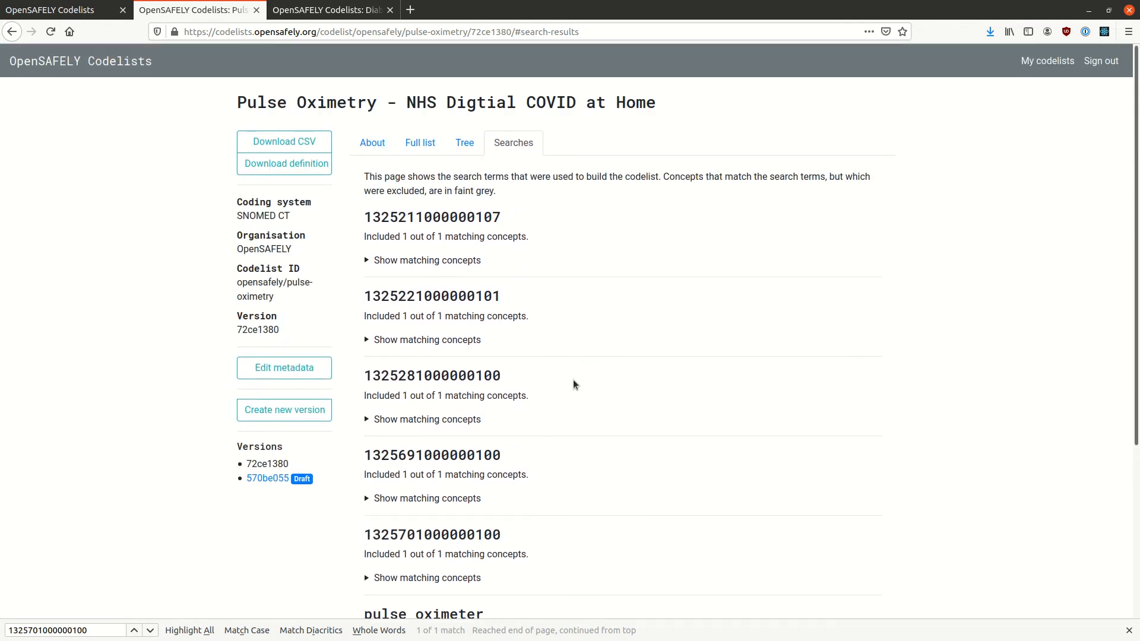
Step: Close the Pulse Oximetry codelist, look over the tree of Diabetes diagnosis codes, and close that page too
{"action": "key", "text": "ctrl+w"}
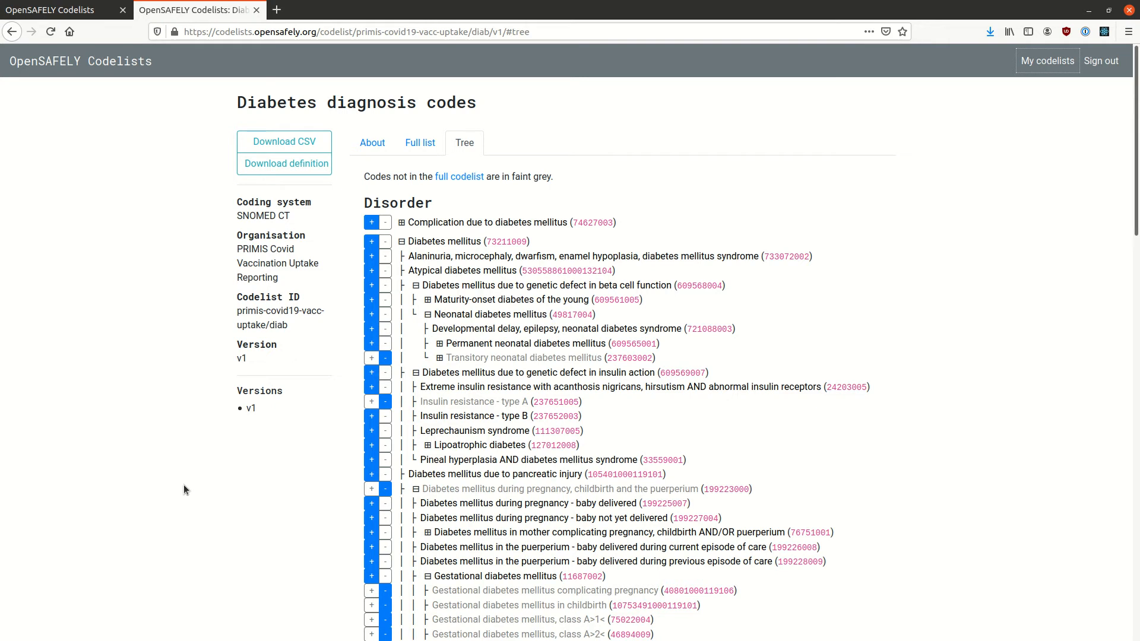
{"action": "scroll", "coordinate": [184, 486], "scroll_direction": "down", "scroll_amount": 1}
{"action": "key", "text": "ctrl+w"}
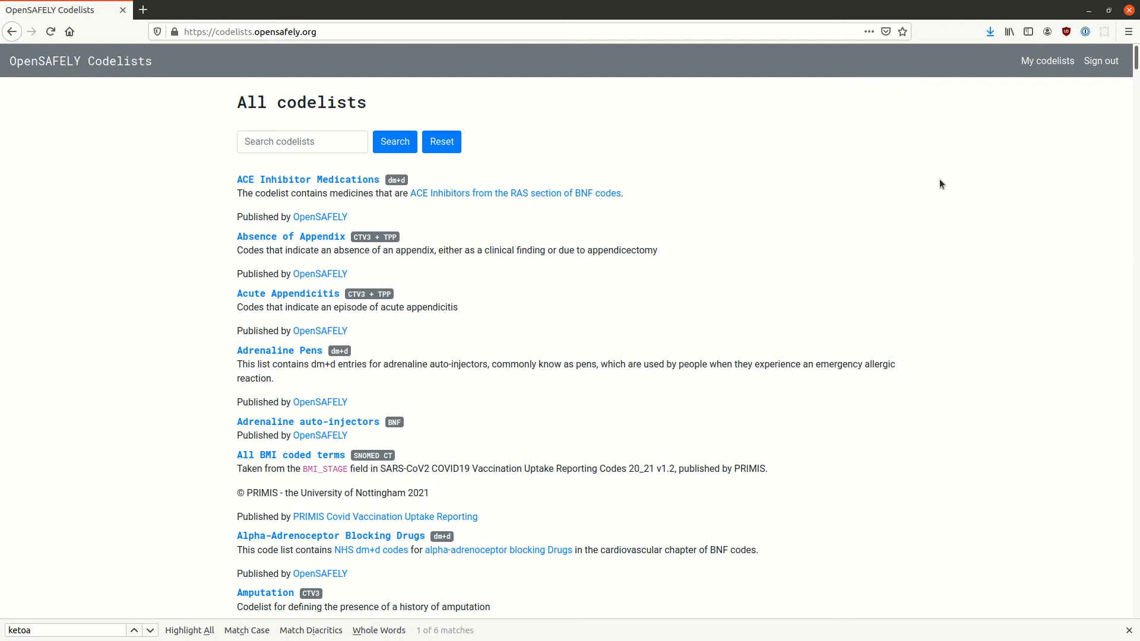
Step: Create a new codelist named hypertension under my own account, using the SNOMED CT coding system
{"action": "left_click", "coordinate": [1051, 62]}
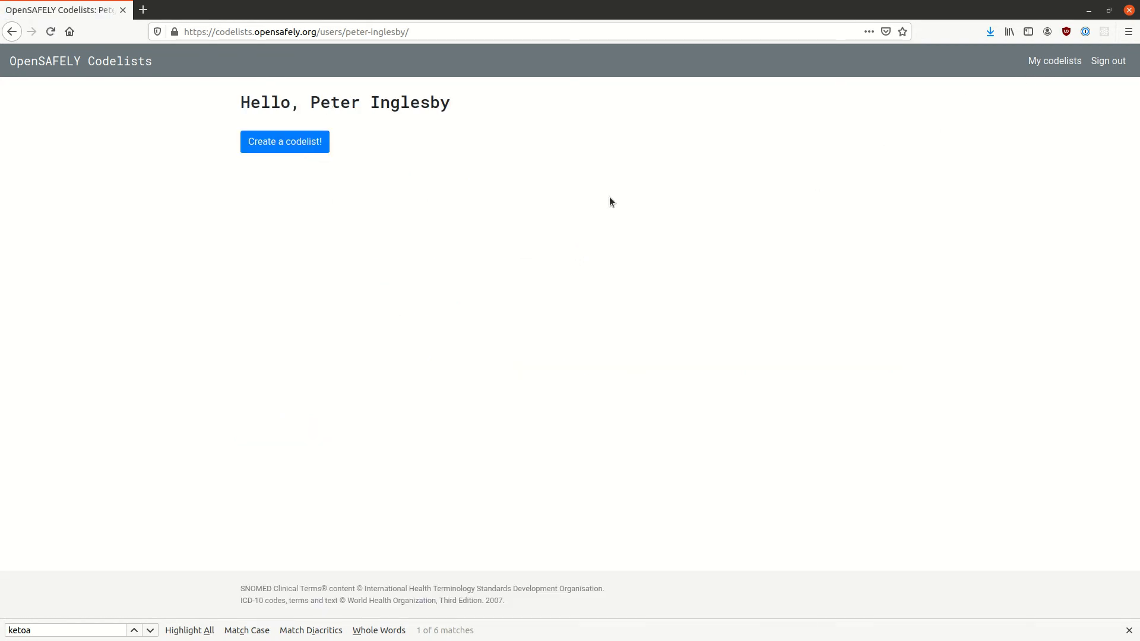
{"action": "left_click", "coordinate": [280, 143]}
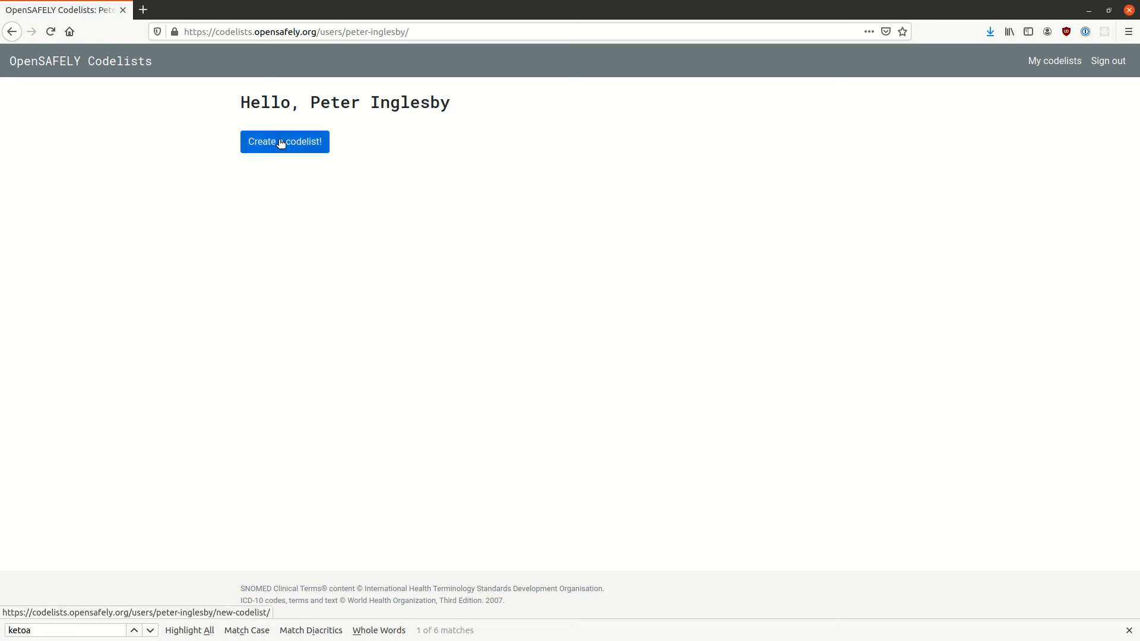
{"action": "left_click", "coordinate": [401, 243]}
{"action": "type", "text": "hypertensions"}
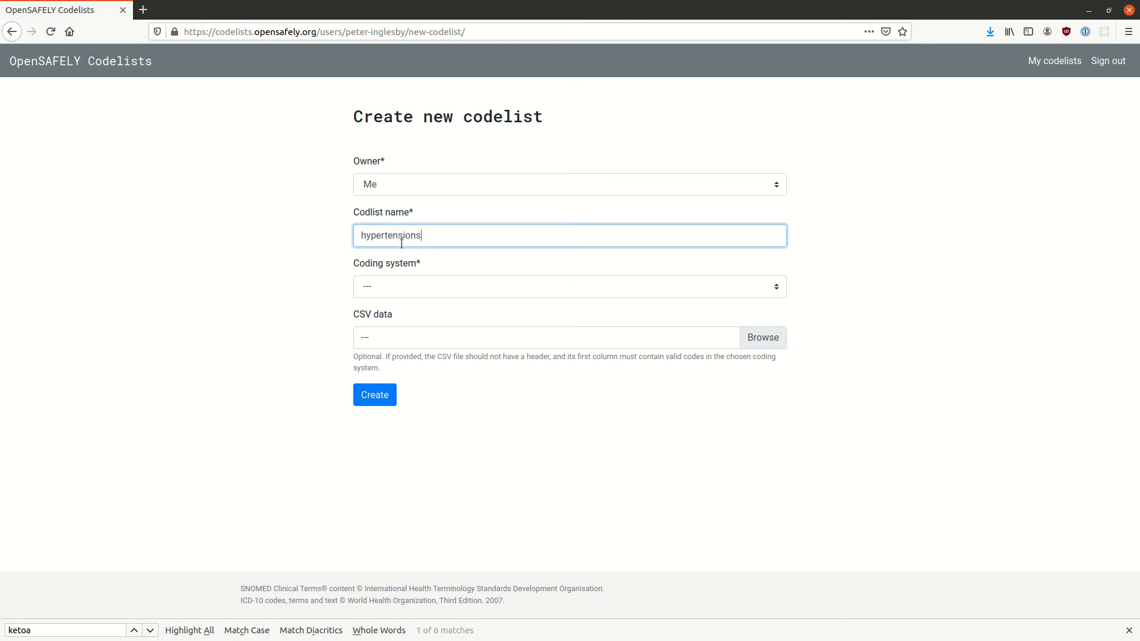
{"action": "key", "text": "BackSpace"}
{"action": "key", "text": "Tab"}
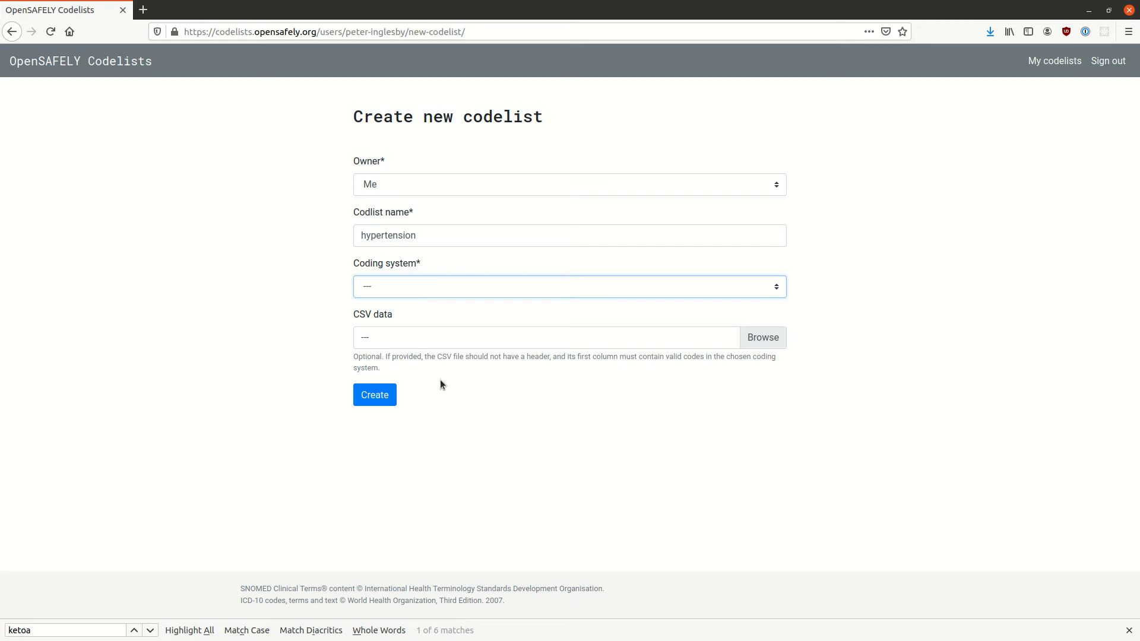
{"action": "key", "text": "s"}
{"action": "left_click", "coordinate": [375, 395]}
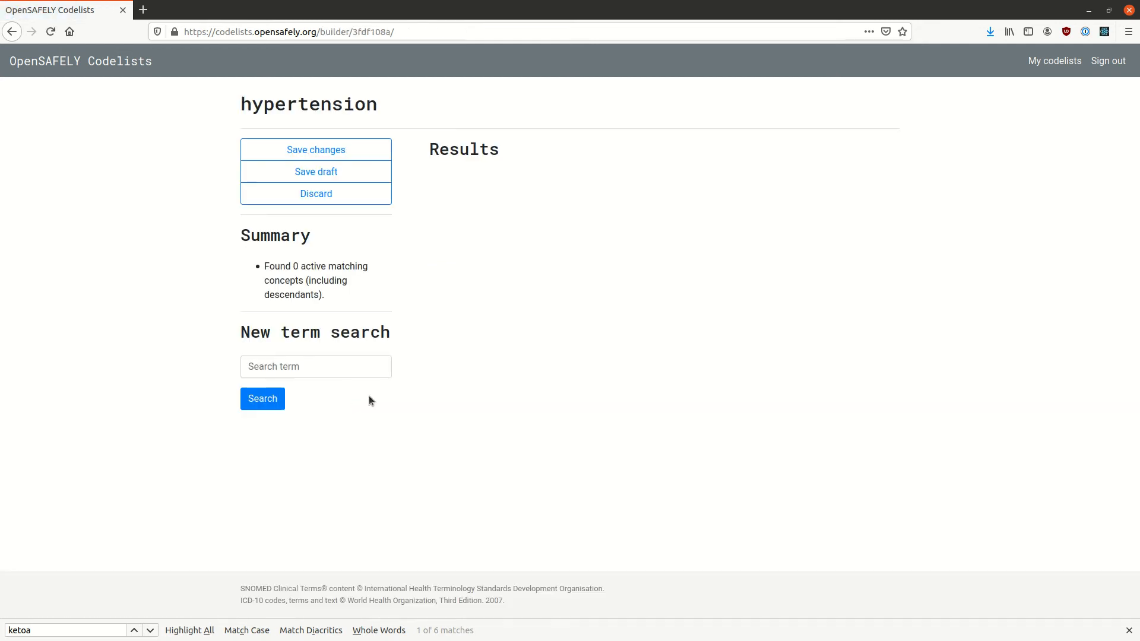
Step: Run a new term search for "hypertension" in the codelist builder
{"action": "left_click", "coordinate": [348, 372]}
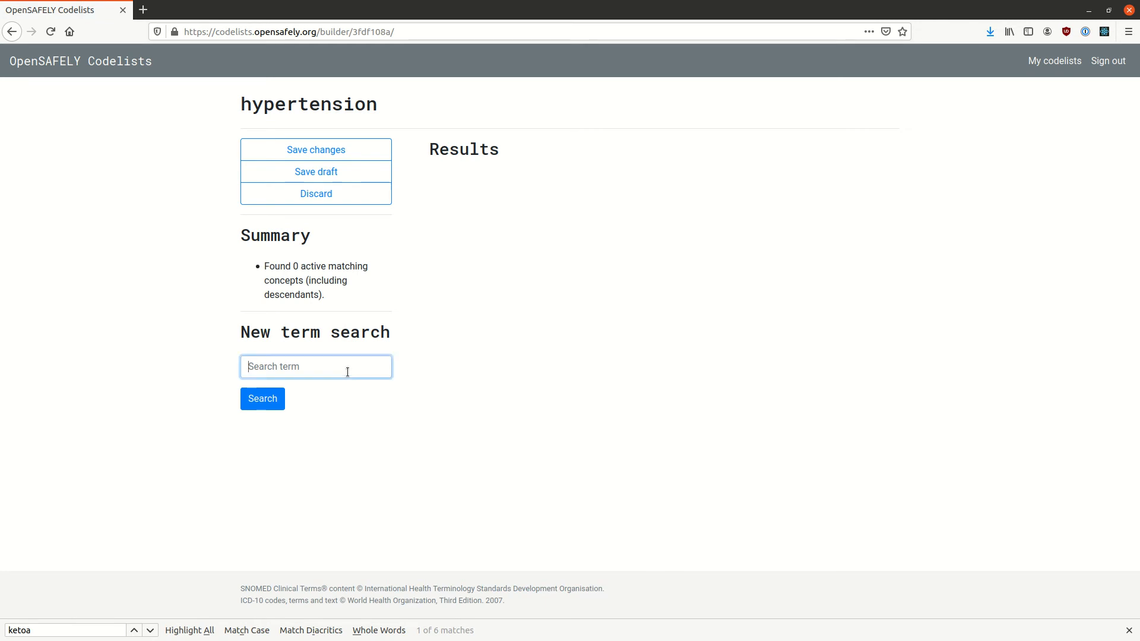
{"action": "type", "text": "hypertension#"}
{"action": "key", "text": "BackSpace"}
{"action": "key", "text": "BackSpace"}
{"action": "key", "text": "BackSpace"}
{"action": "key", "text": "BackSpace"}
{"action": "type", "text": "ion"}
{"action": "key", "text": "Return"}
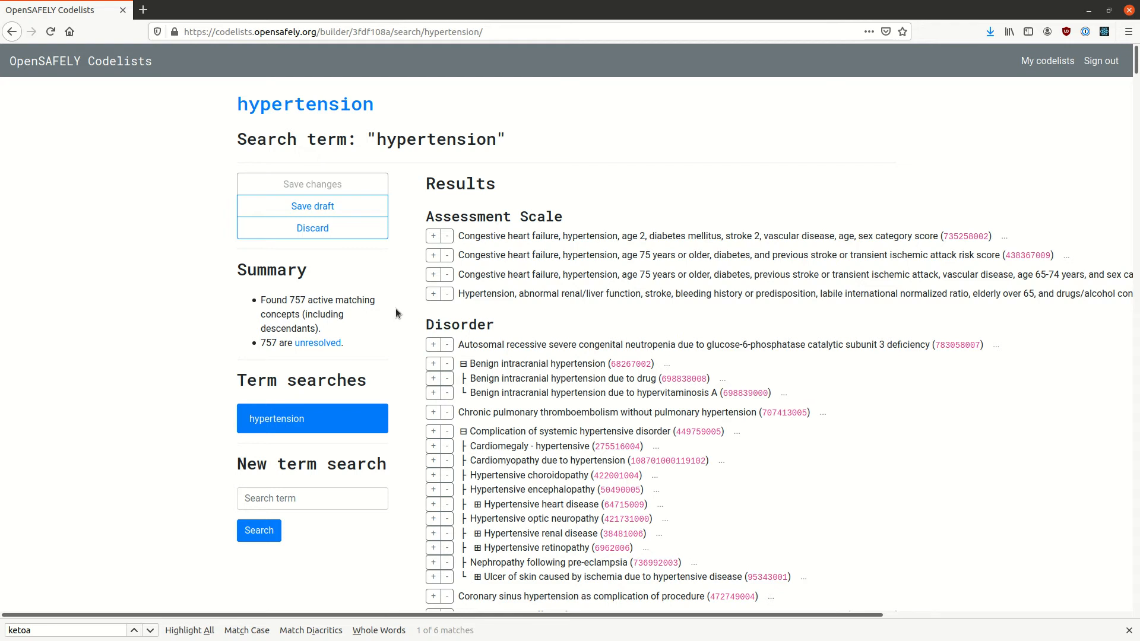
Step: Include Complication of systemic hypertensive disorder, and exclude Benign intracranial hypertension and Hypertension AND/OR vomiting complicating pregnancy childbirth AND/OR puerperium
{"action": "left_click", "coordinate": [433, 432]}
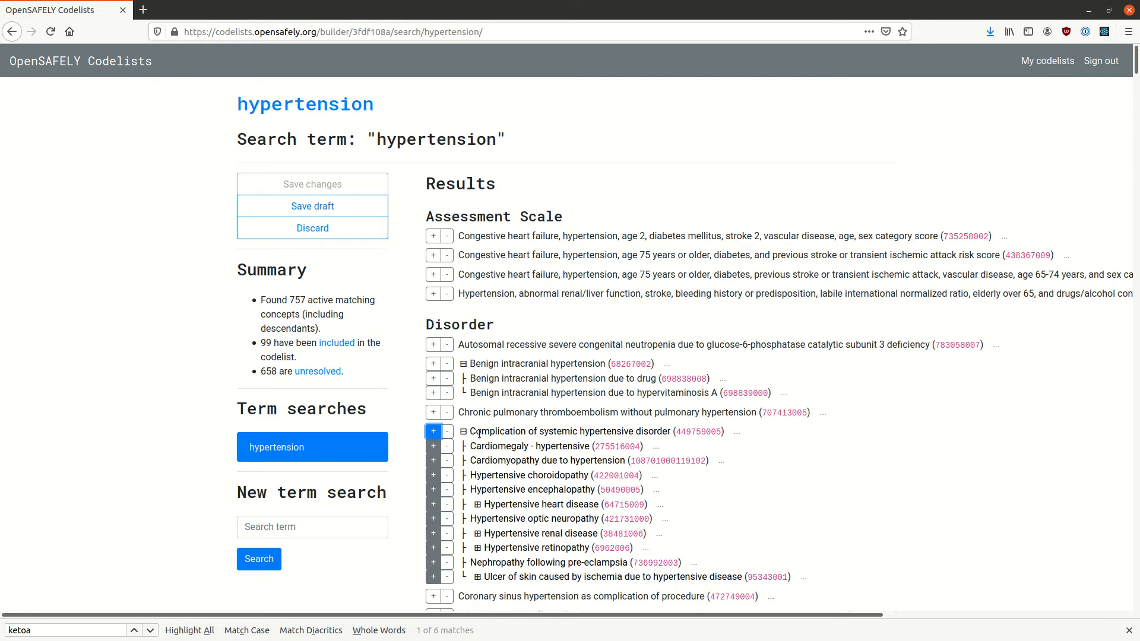
{"action": "left_click", "coordinate": [448, 364]}
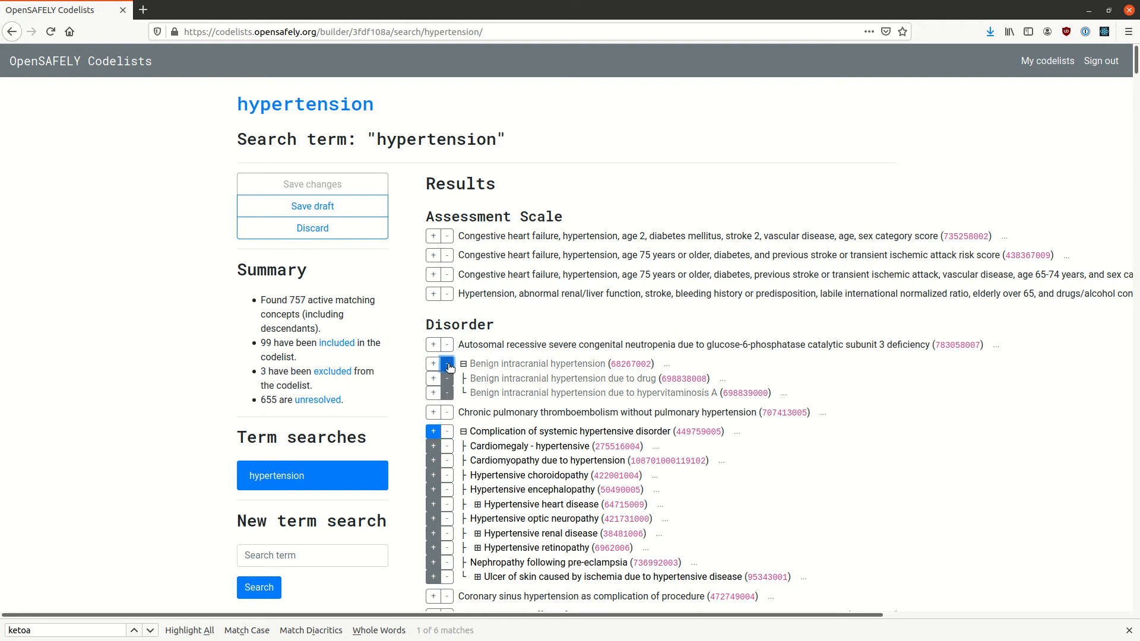
{"action": "scroll", "coordinate": [446, 429], "scroll_direction": "down", "scroll_amount": 1}
{"action": "scroll", "coordinate": [446, 430], "scroll_direction": "down", "scroll_amount": 5}
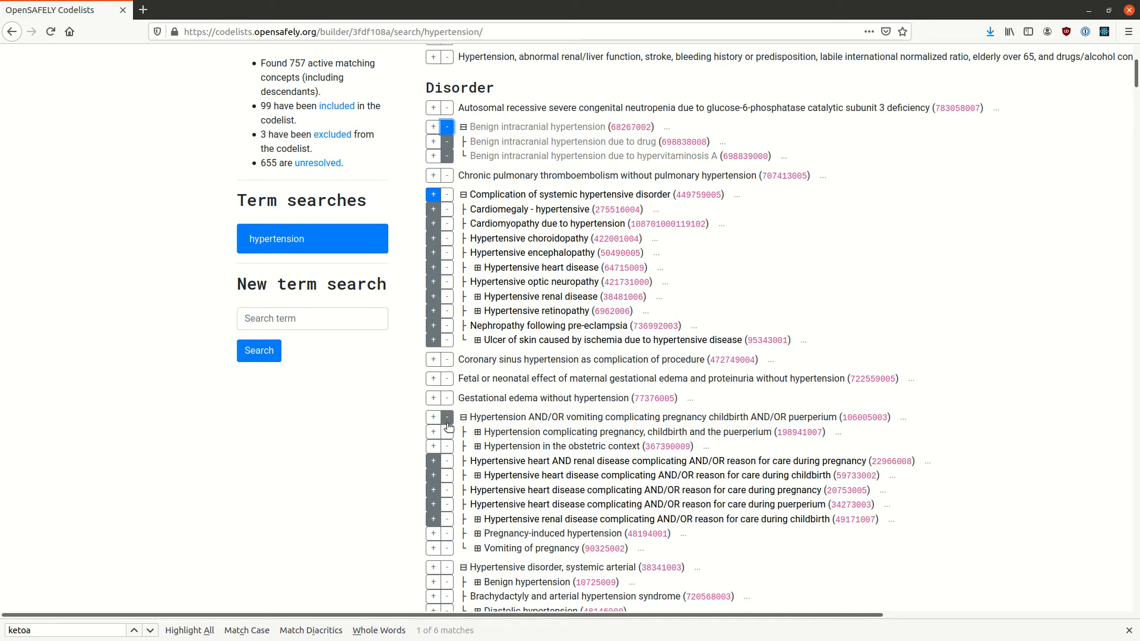
{"action": "left_click", "coordinate": [447, 421]}
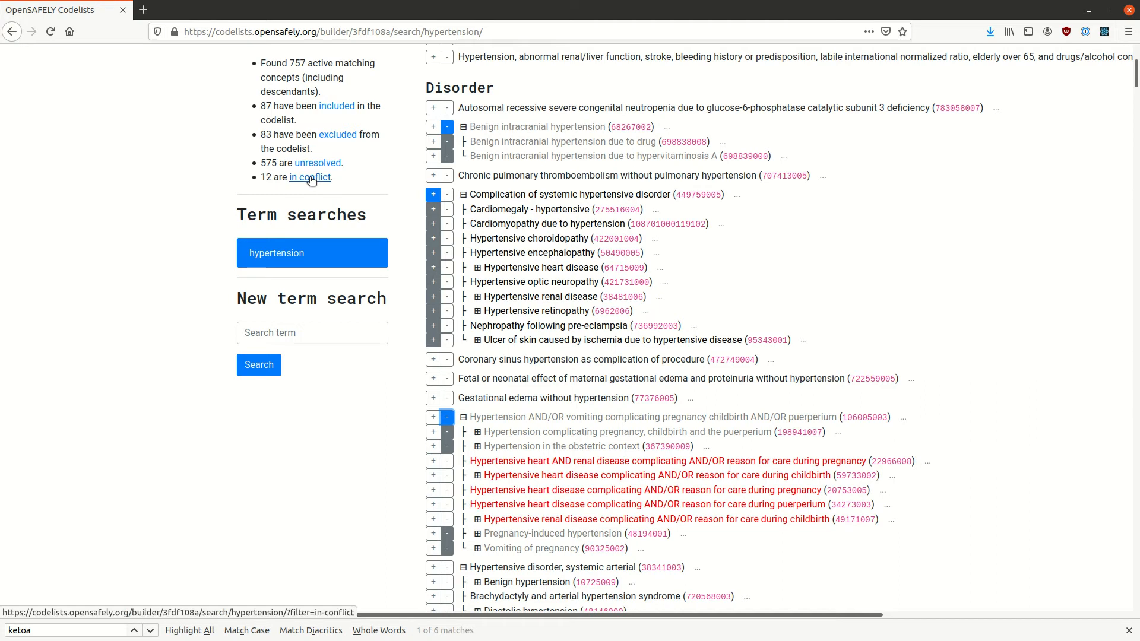
Step: Check the cause of the first conflict and exclude all five conflicting hypertensive disease concepts under the pregnancy childbirth AND/OR puerperium branch
{"action": "left_click", "coordinate": [928, 463]}
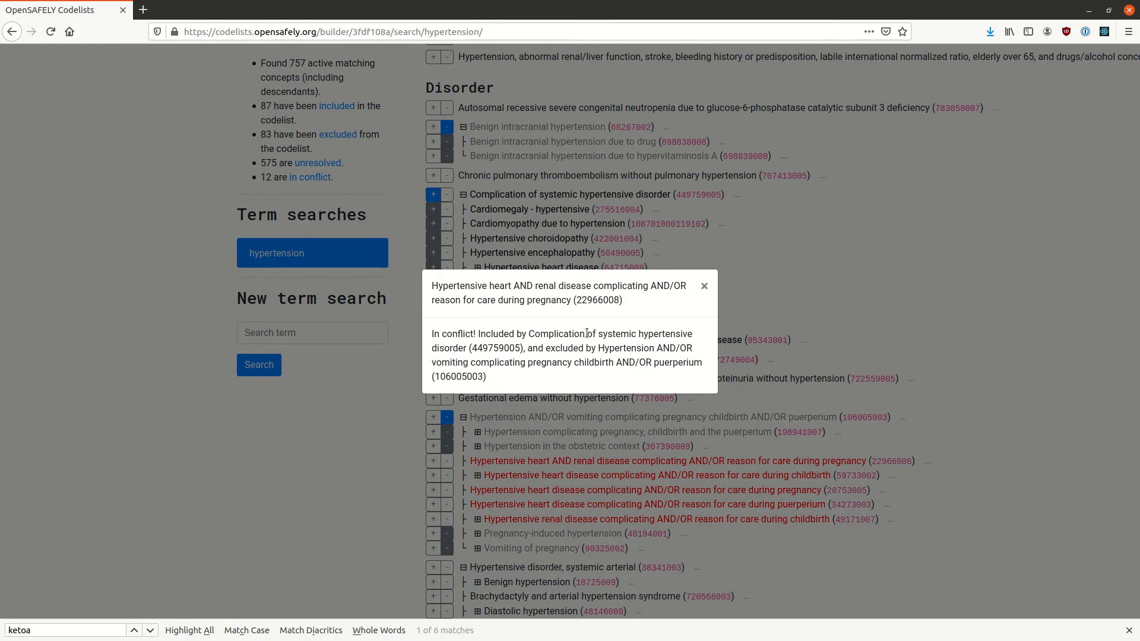
{"action": "left_click", "coordinate": [705, 288]}
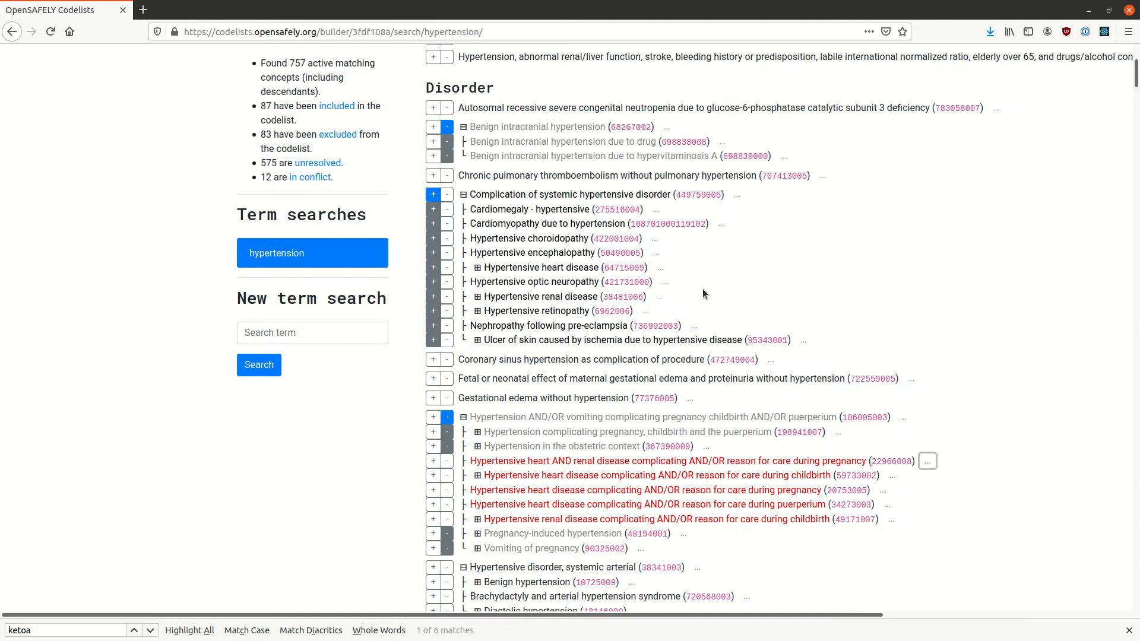
{"action": "left_click", "coordinate": [447, 466]}
{"action": "left_click", "coordinate": [447, 476]}
{"action": "left_click", "coordinate": [447, 492]}
{"action": "left_click", "coordinate": [448, 505]}
{"action": "left_click", "coordinate": [447, 520]}
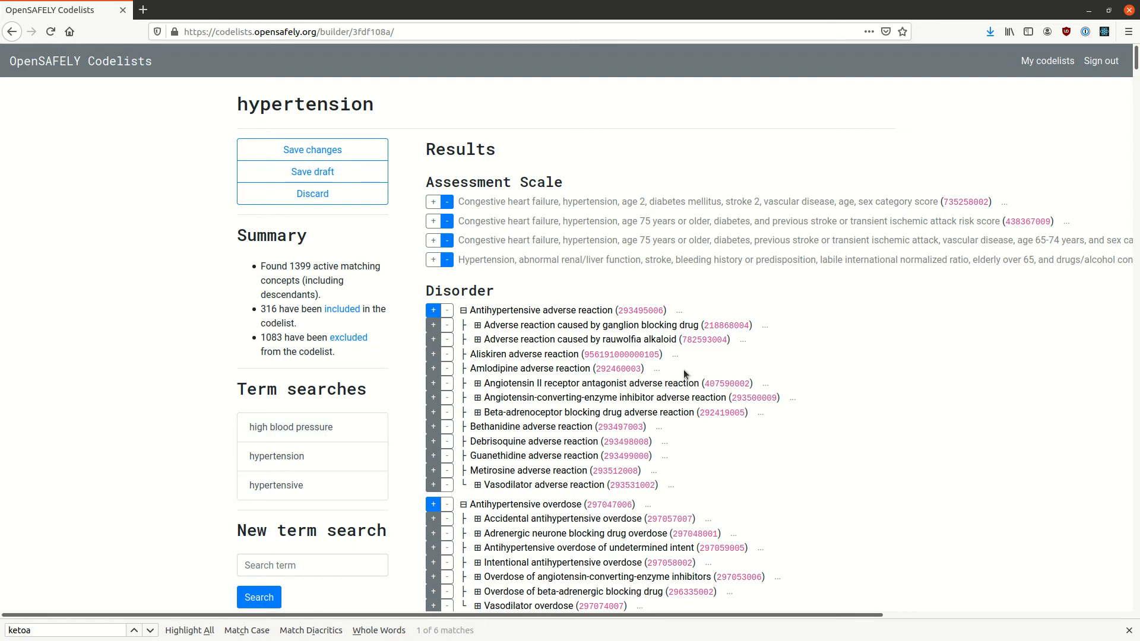
Step: Save the changes to the hypertension codelist and review its full list of codes
{"action": "left_click", "coordinate": [348, 149]}
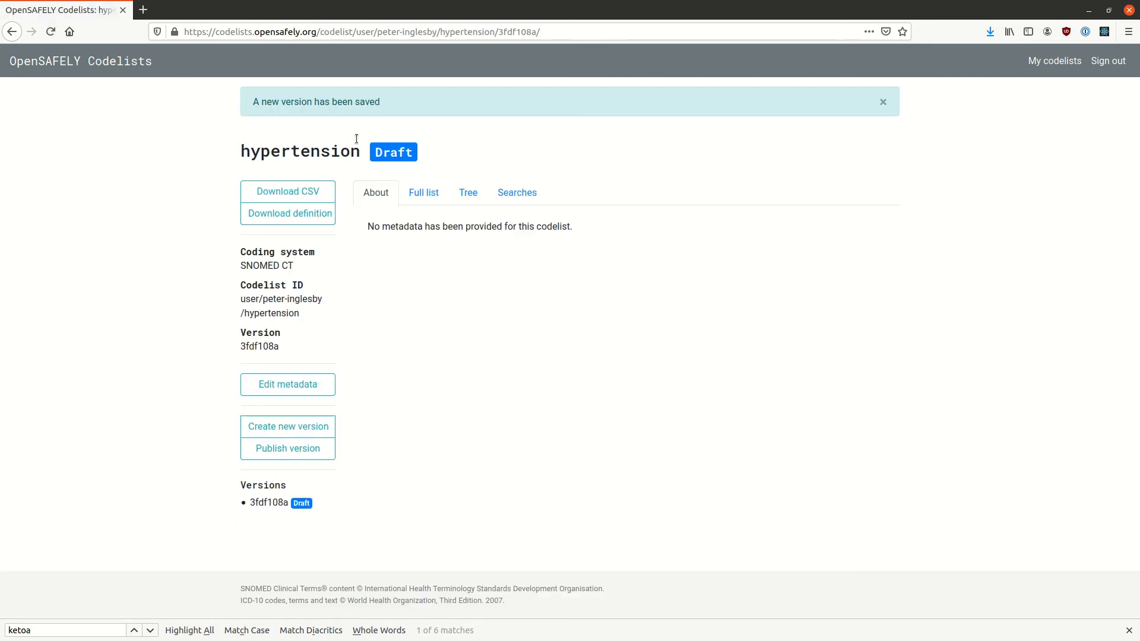
{"action": "left_click", "coordinate": [418, 198]}
{"action": "scroll", "coordinate": [452, 350], "scroll_direction": "down", "scroll_amount": 8}
{"action": "scroll", "coordinate": [452, 333], "scroll_direction": "down", "scroll_amount": 5}
{"action": "key", "text": "Home"}
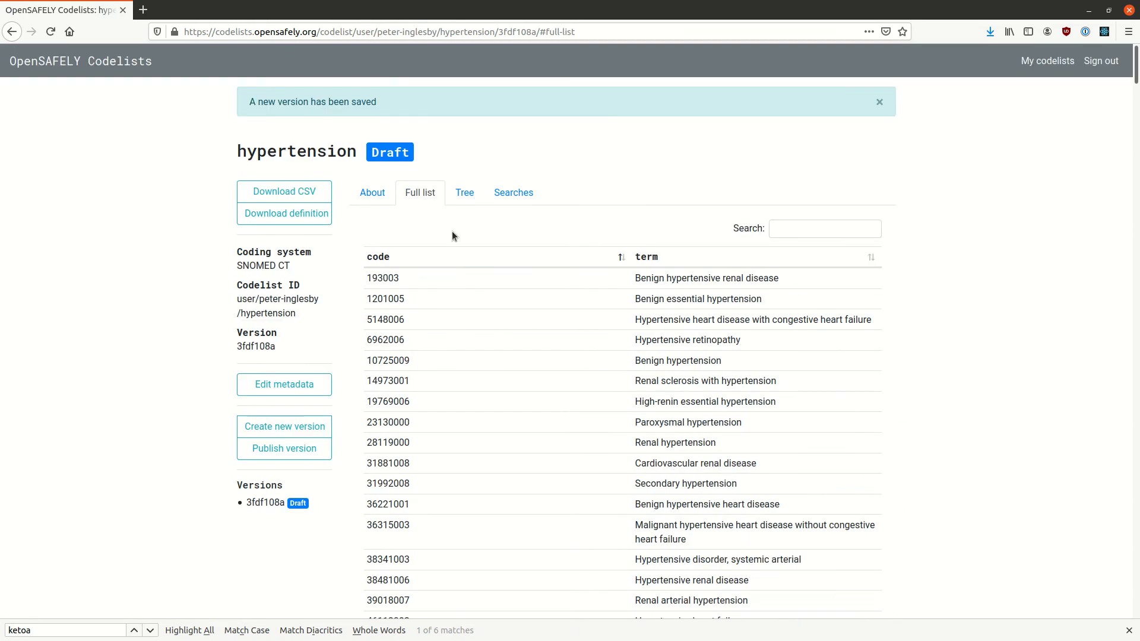
Step: Examine the saved hypertension codelist's tree and search terms, and return to its About information
{"action": "left_click", "coordinate": [465, 195]}
{"action": "scroll", "coordinate": [465, 350], "scroll_direction": "down", "scroll_amount": 1}
{"action": "scroll", "coordinate": [466, 352], "scroll_direction": "down", "scroll_amount": 5}
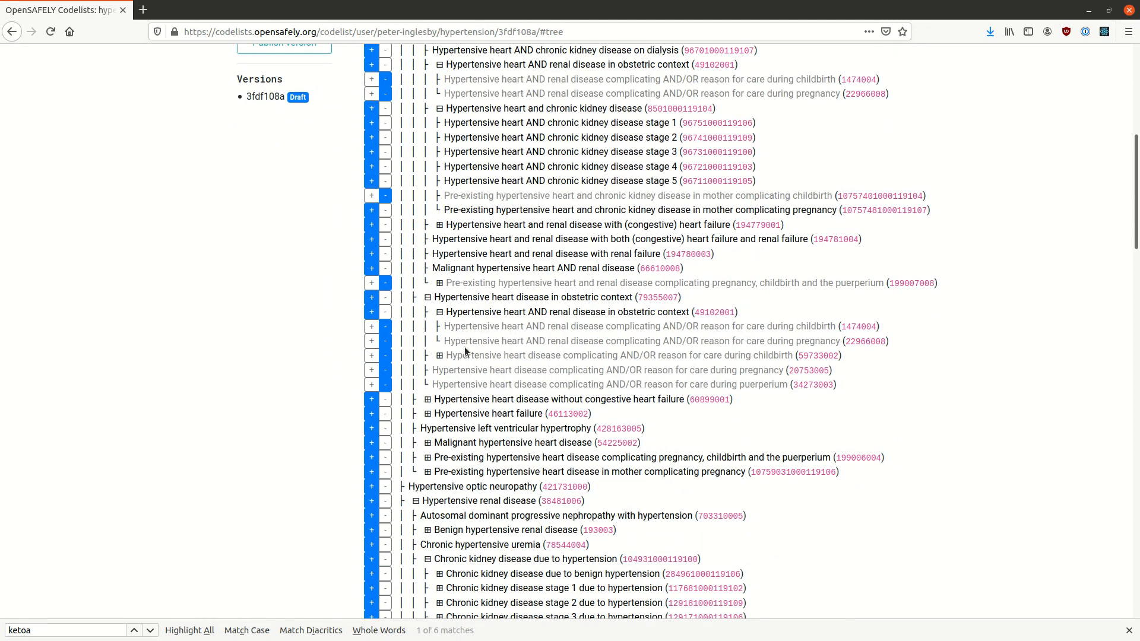
{"action": "scroll", "coordinate": [465, 347], "scroll_direction": "up", "scroll_amount": 6}
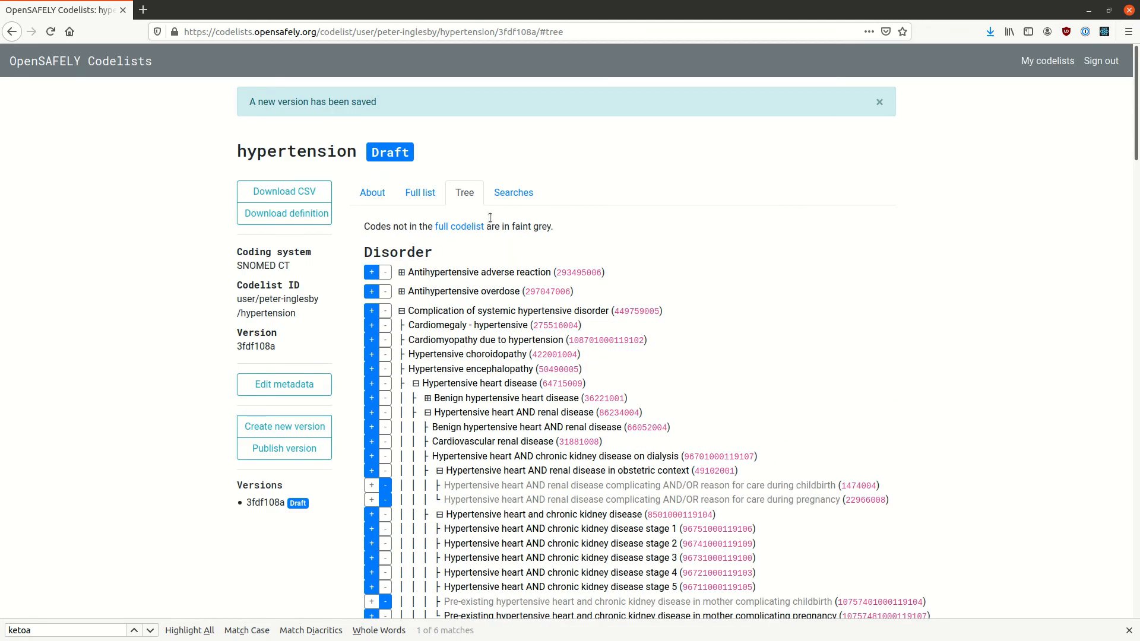
{"action": "left_click", "coordinate": [508, 190]}
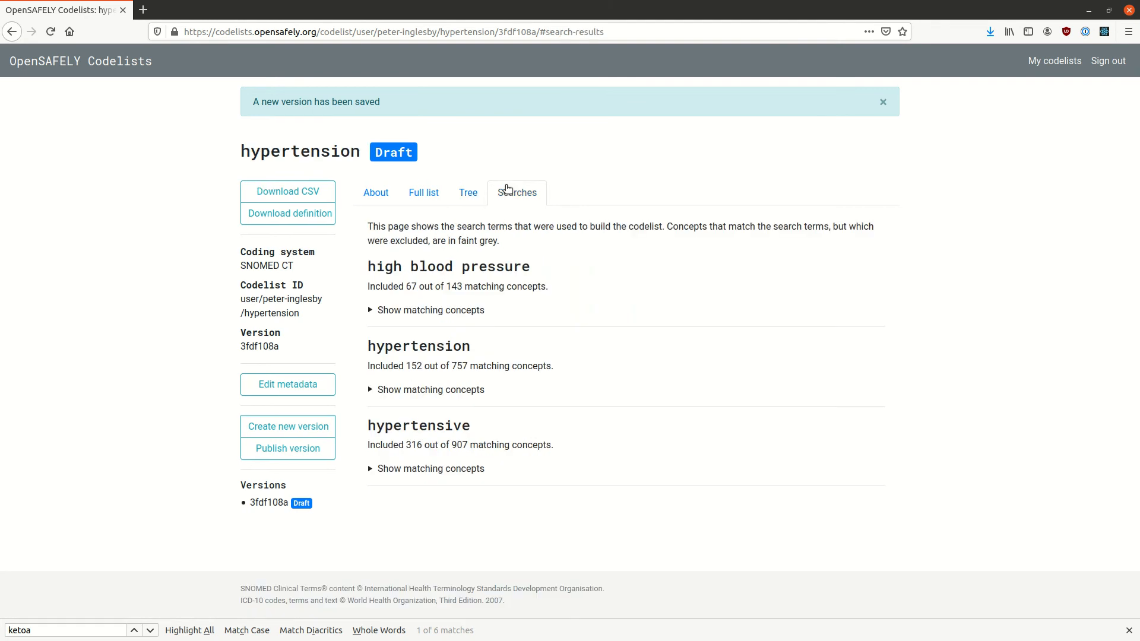
{"action": "left_click", "coordinate": [366, 203]}
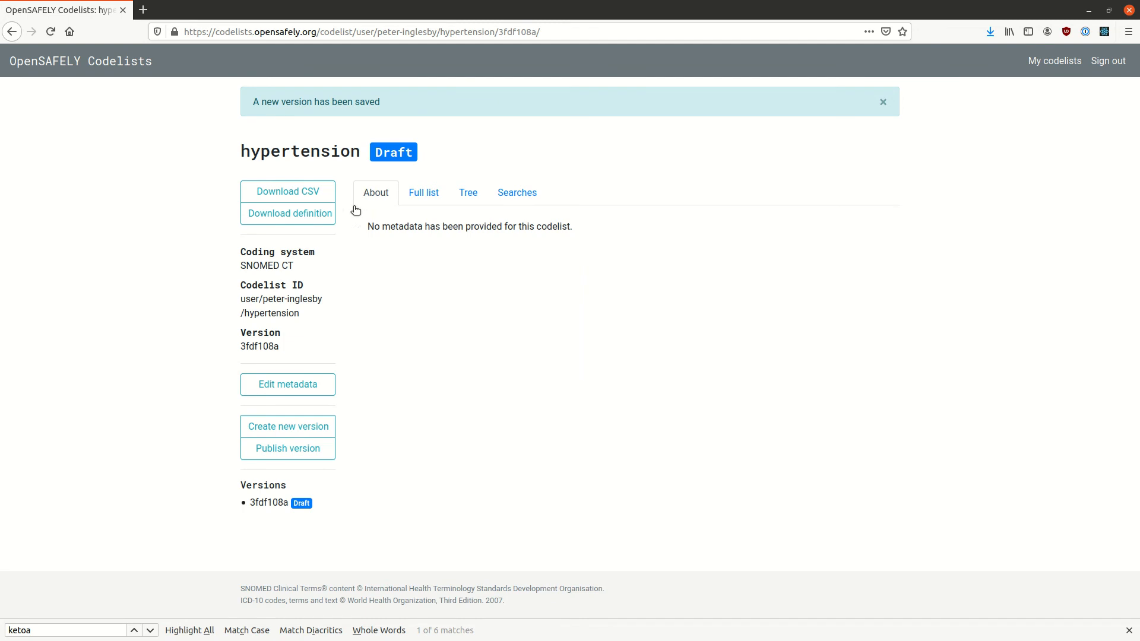
Step: Download the hypertension codelist as a CSV file
{"action": "left_click", "coordinate": [303, 196]}
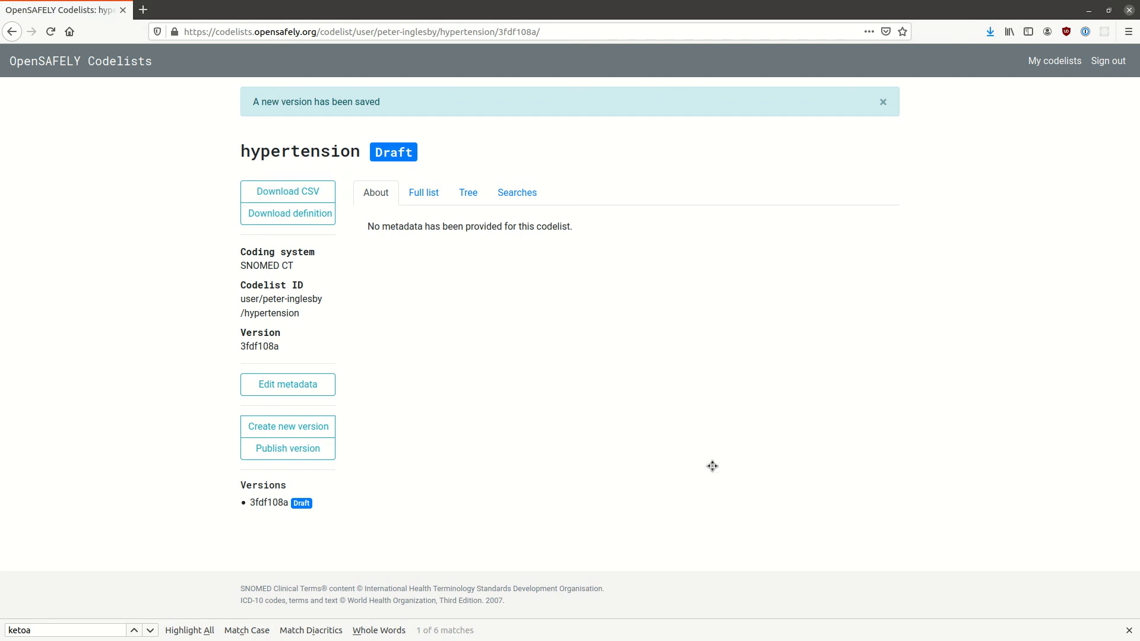
{"action": "key", "text": "alt+Tab"}
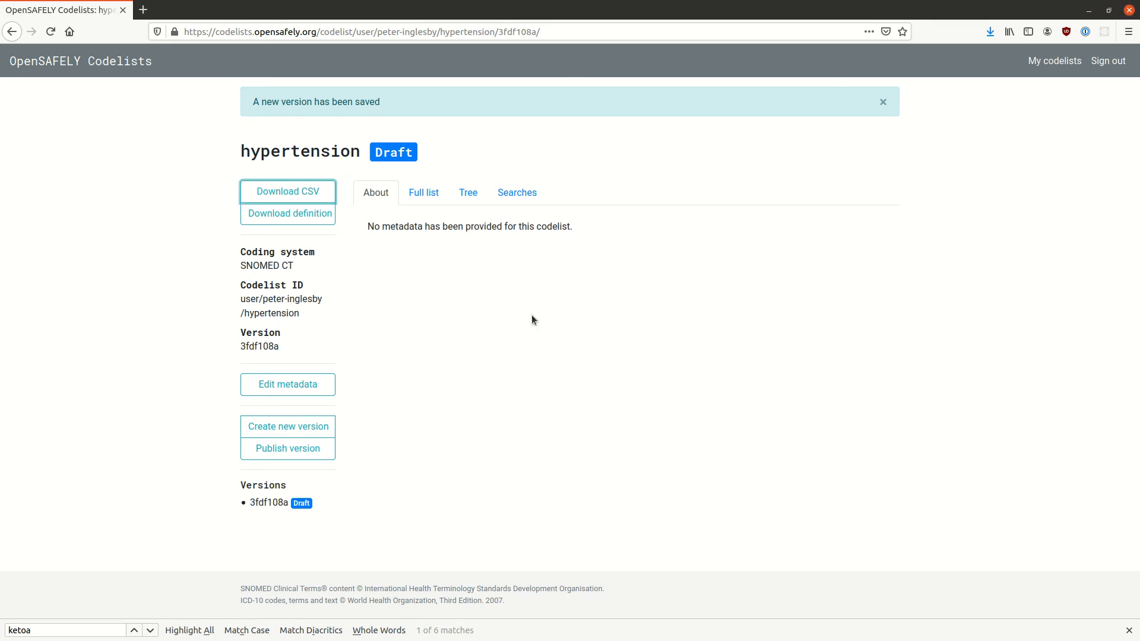
{"action": "left_click", "coordinate": [488, 305]}
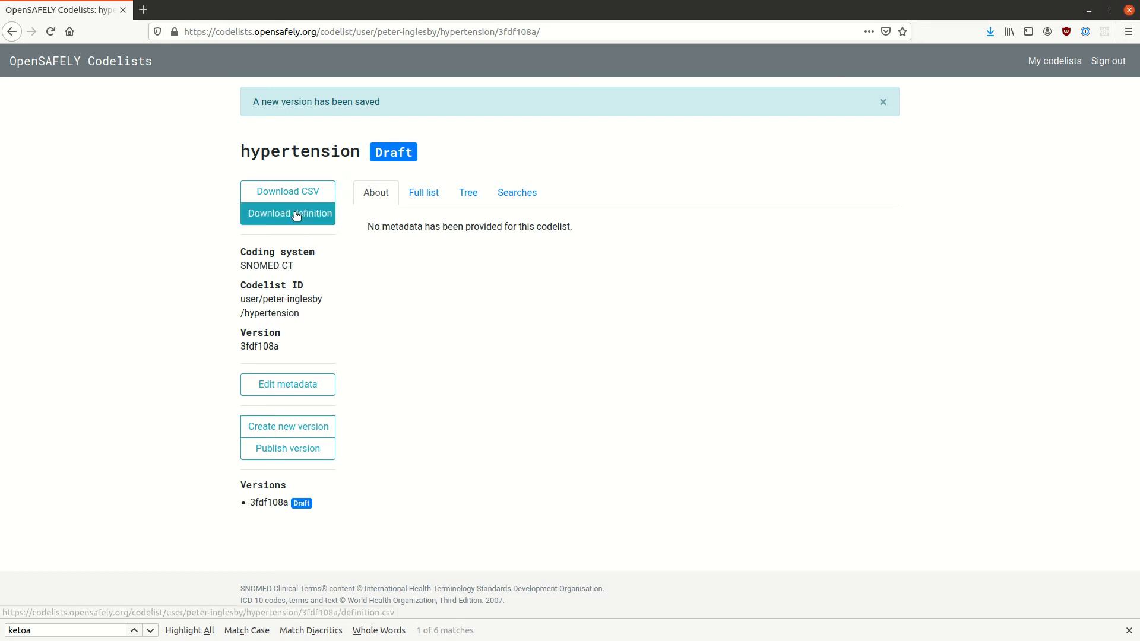
Step: Examine the codelist's metadata form, covering description, methodology, references and sign-offs, and return to the hypertension codelist page
{"action": "left_click", "coordinate": [295, 384]}
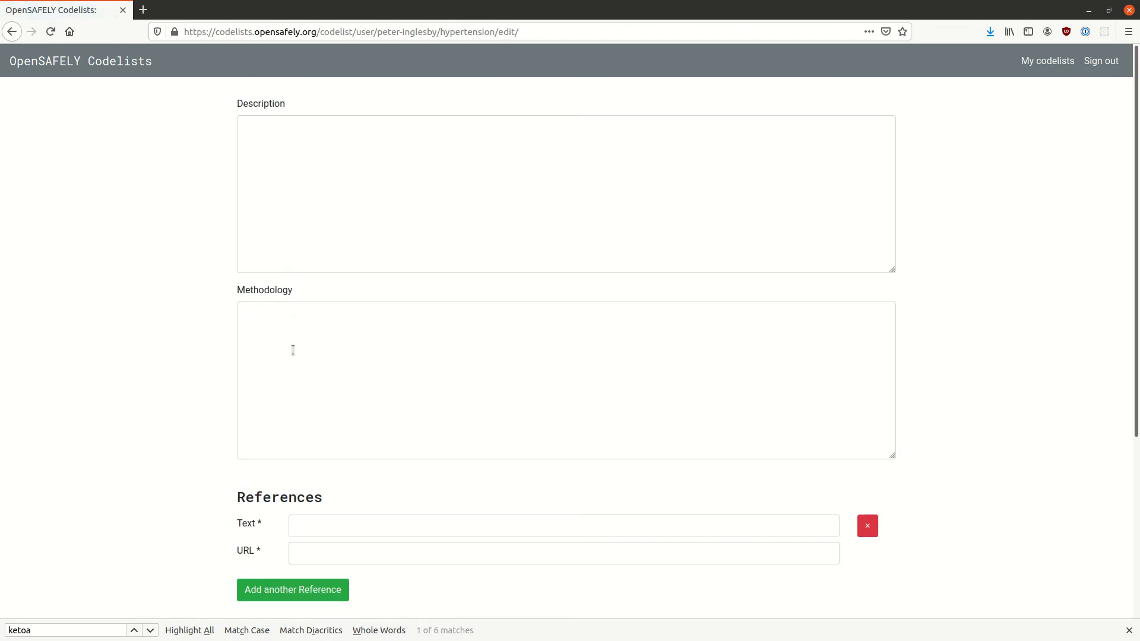
{"action": "scroll", "coordinate": [290, 357], "scroll_direction": "down", "scroll_amount": 3}
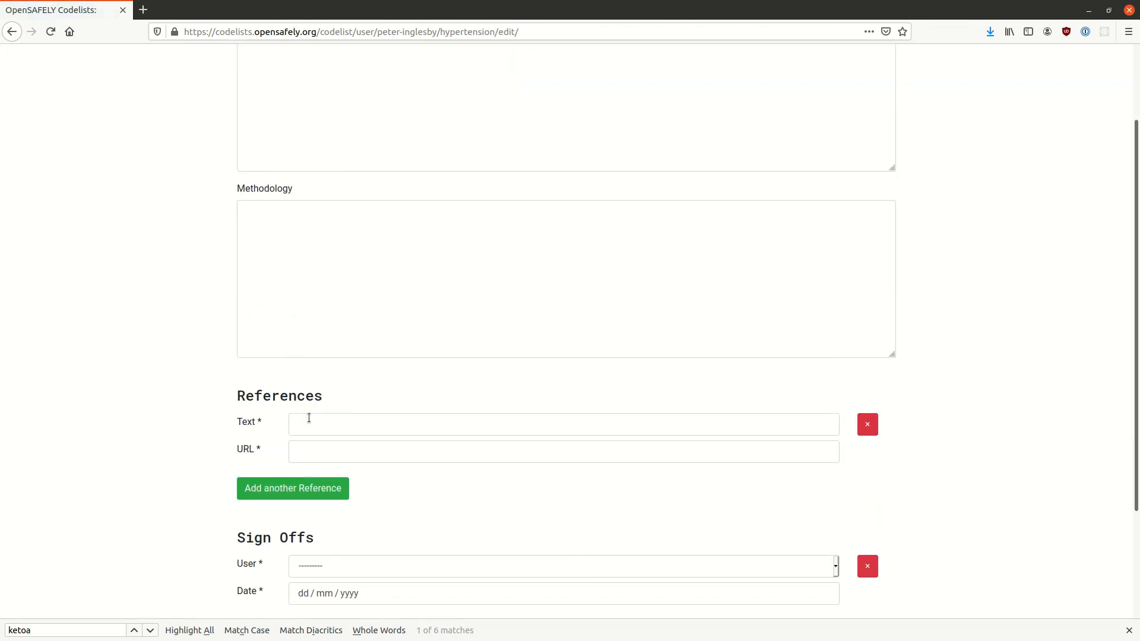
{"action": "scroll", "coordinate": [309, 418], "scroll_direction": "down", "scroll_amount": 2}
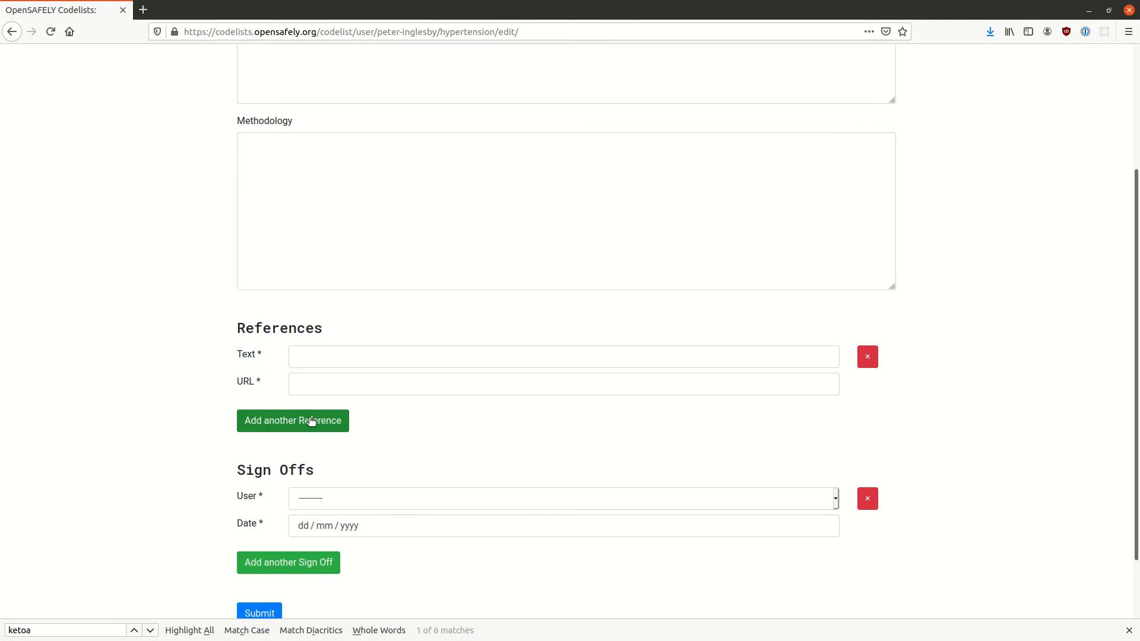
{"action": "key", "text": "alt+Left"}
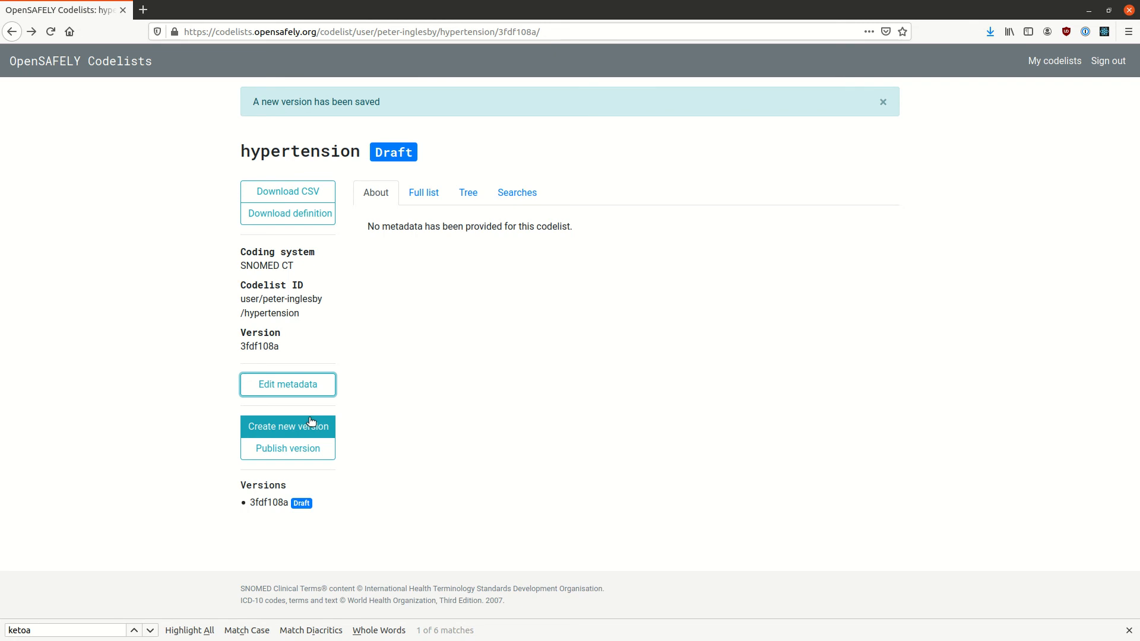
Step: Create and save a new hypertension version excluding Antihypertensive adverse reaction and Antihypertensive overdose, and view the earlier version 3fdf108a
{"action": "left_click", "coordinate": [265, 430]}
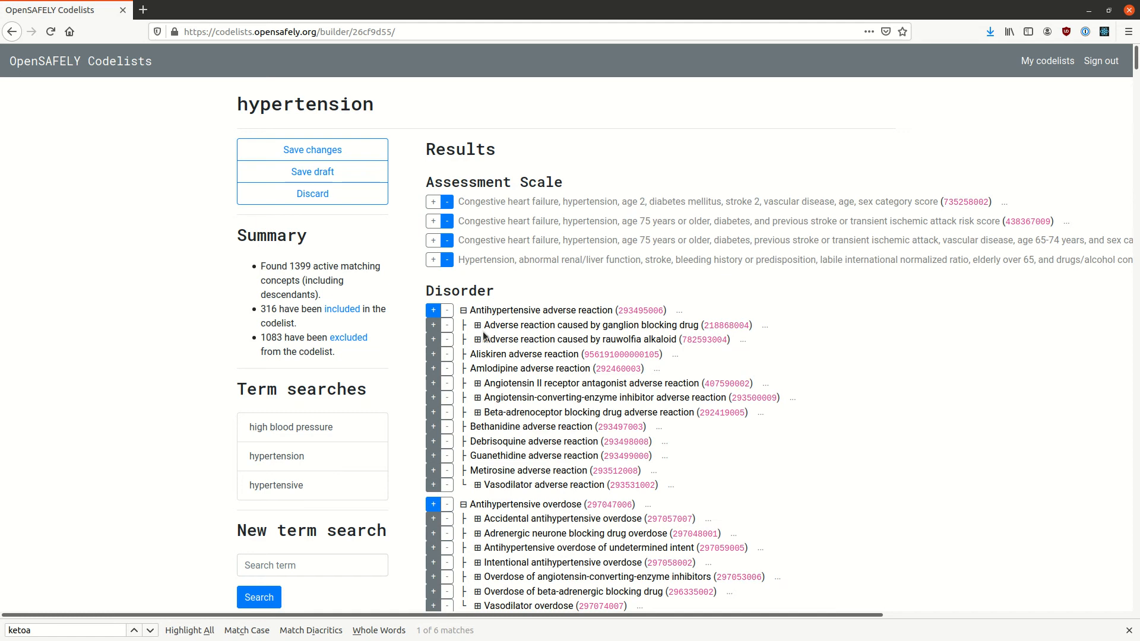
{"action": "left_click", "coordinate": [448, 311]}
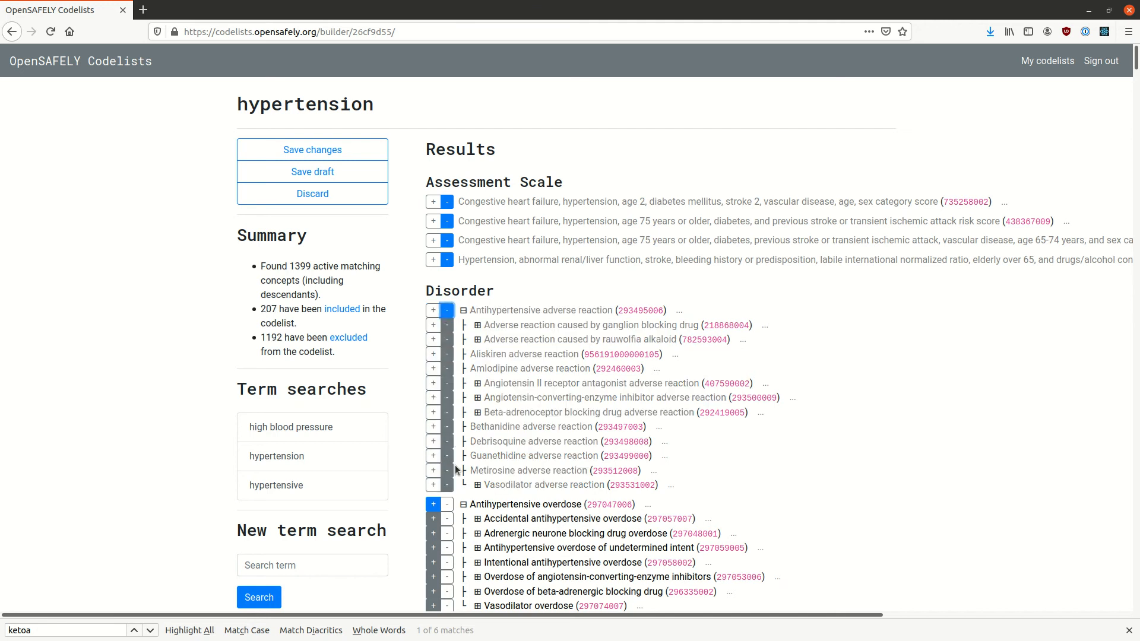
{"action": "left_click", "coordinate": [447, 506]}
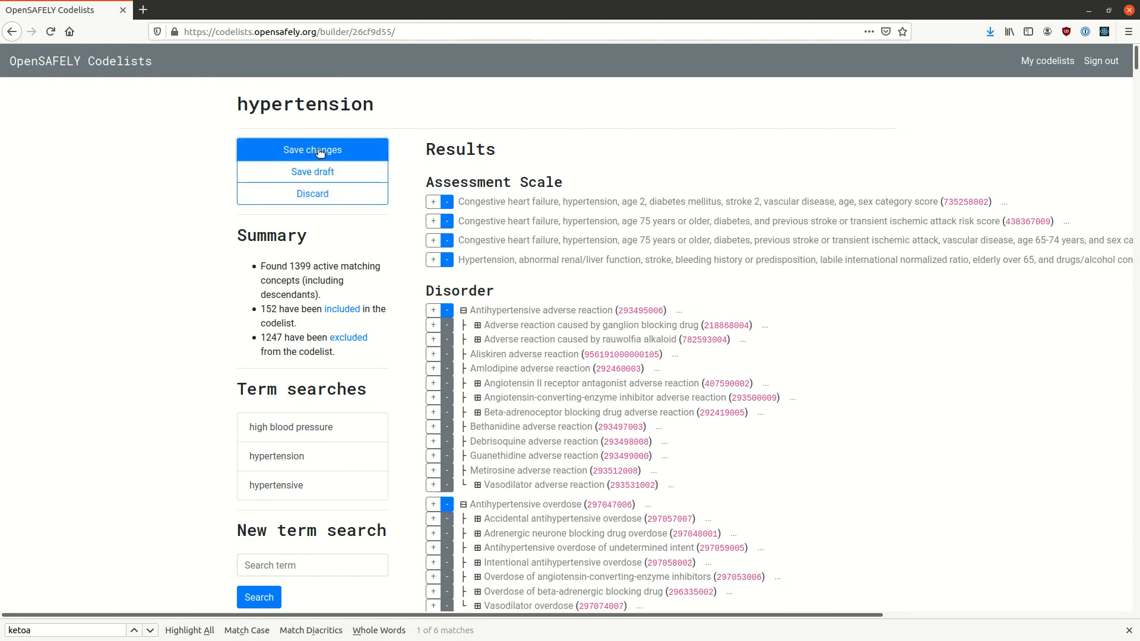
{"action": "left_click", "coordinate": [300, 150]}
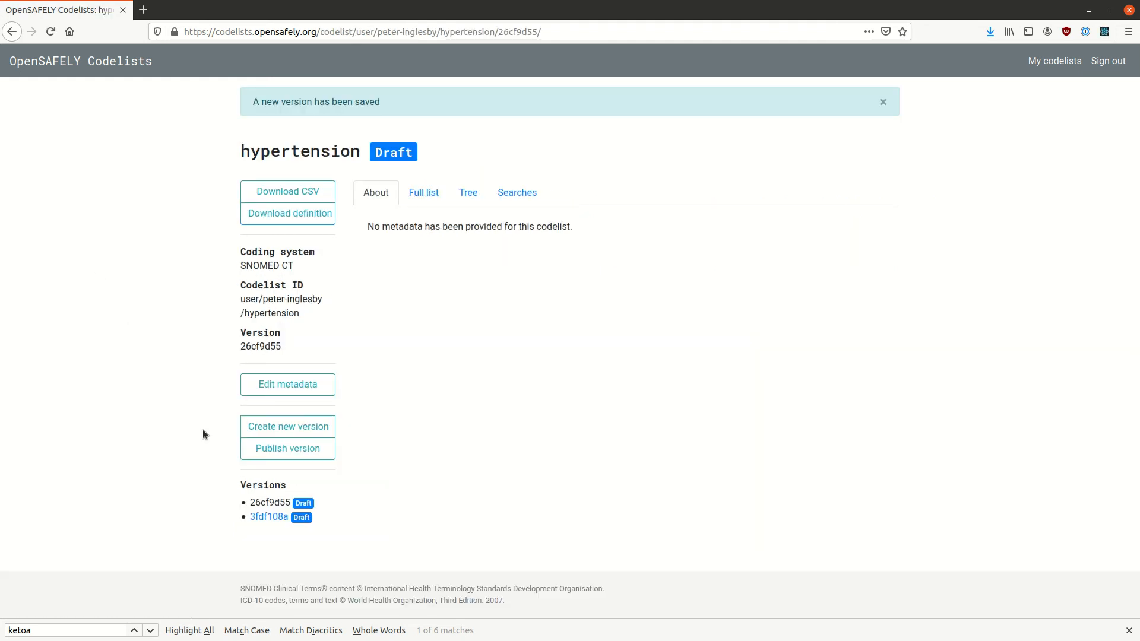
{"action": "left_click", "coordinate": [269, 517]}
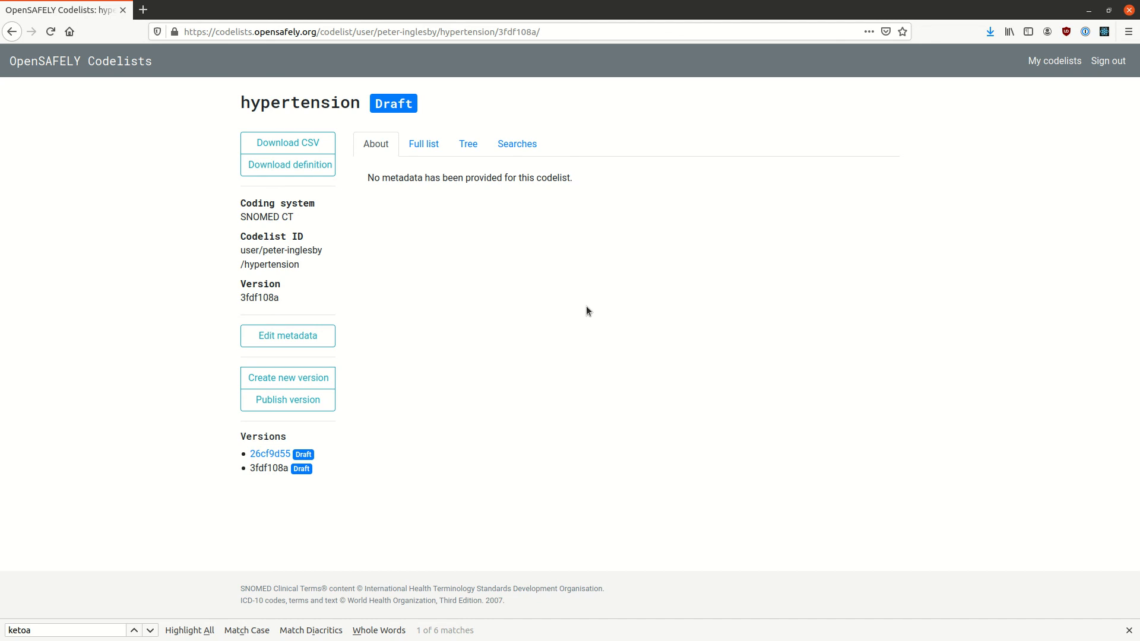
Step: Start another codelist from the personal codelists page and name it hypertension 2
{"action": "left_click", "coordinate": [1040, 68]}
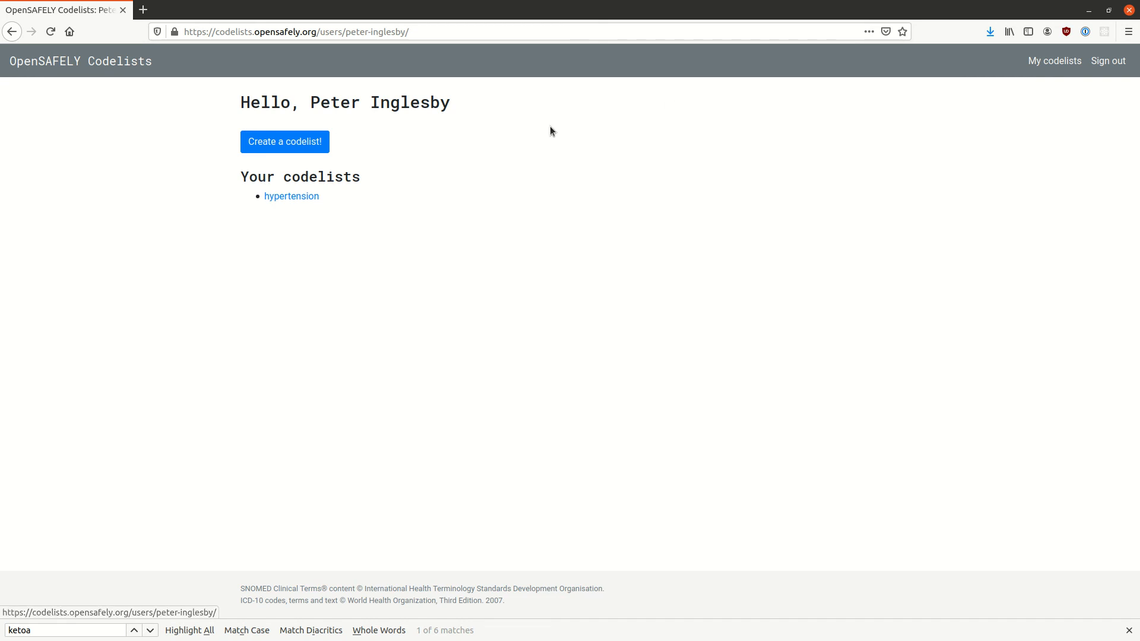
{"action": "left_click", "coordinate": [315, 148]}
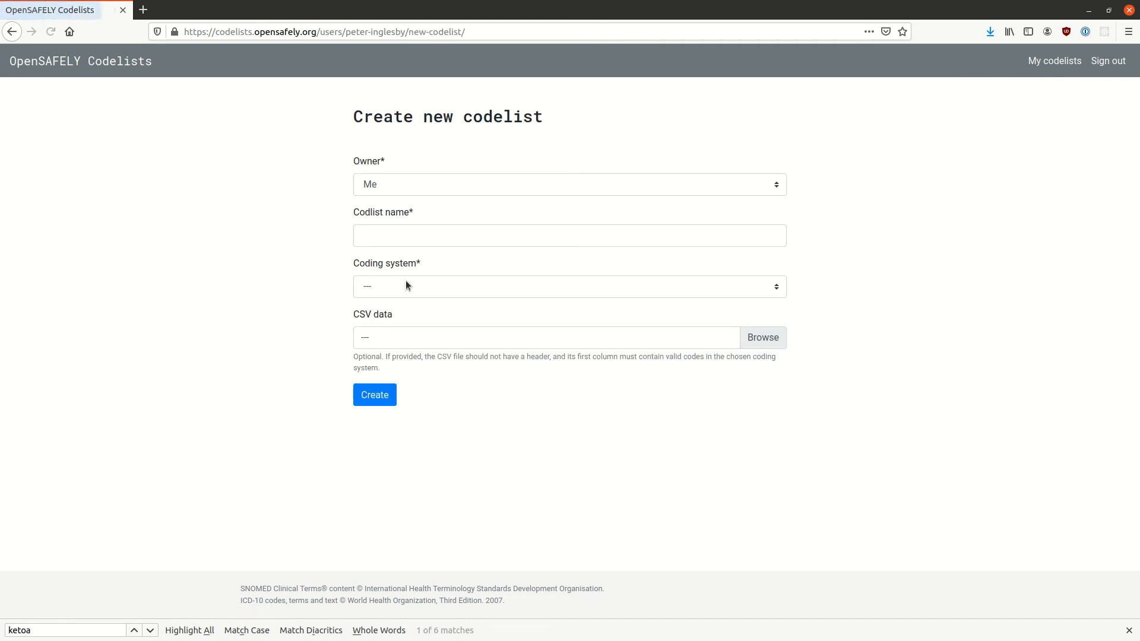
{"action": "left_click", "coordinate": [427, 227]}
{"action": "type", "text": "hy"}
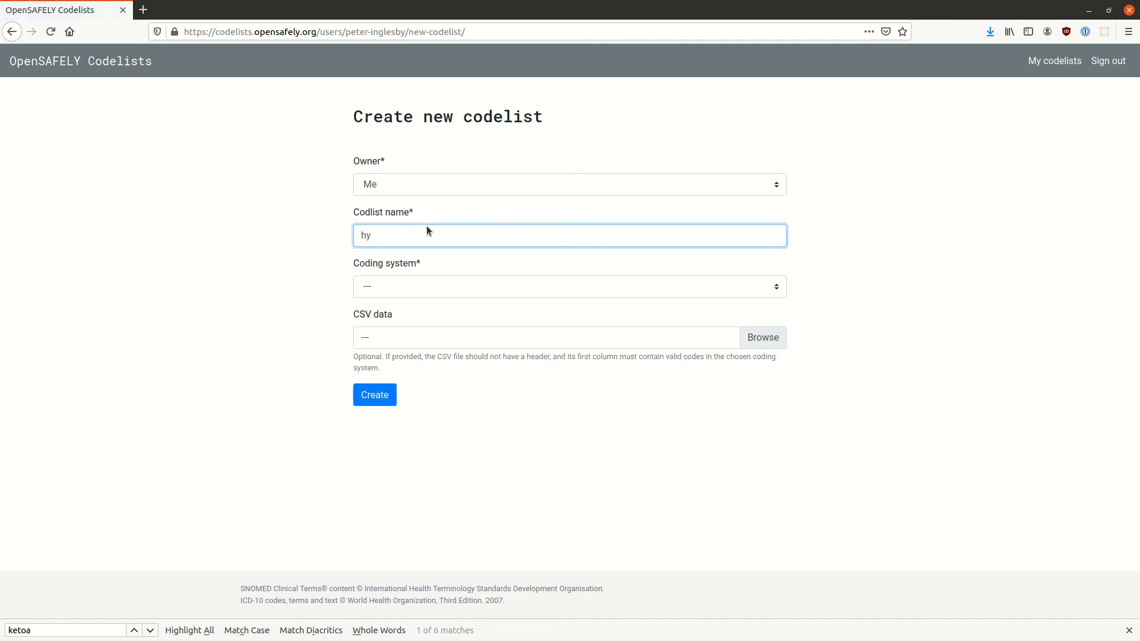
{"action": "type", "text": "pertension"}
{"action": "key", "text": "Tab"}
{"action": "left_click", "coordinate": [426, 226]}
{"action": "type", "text": "2"}
{"action": "key", "text": "Tab"}
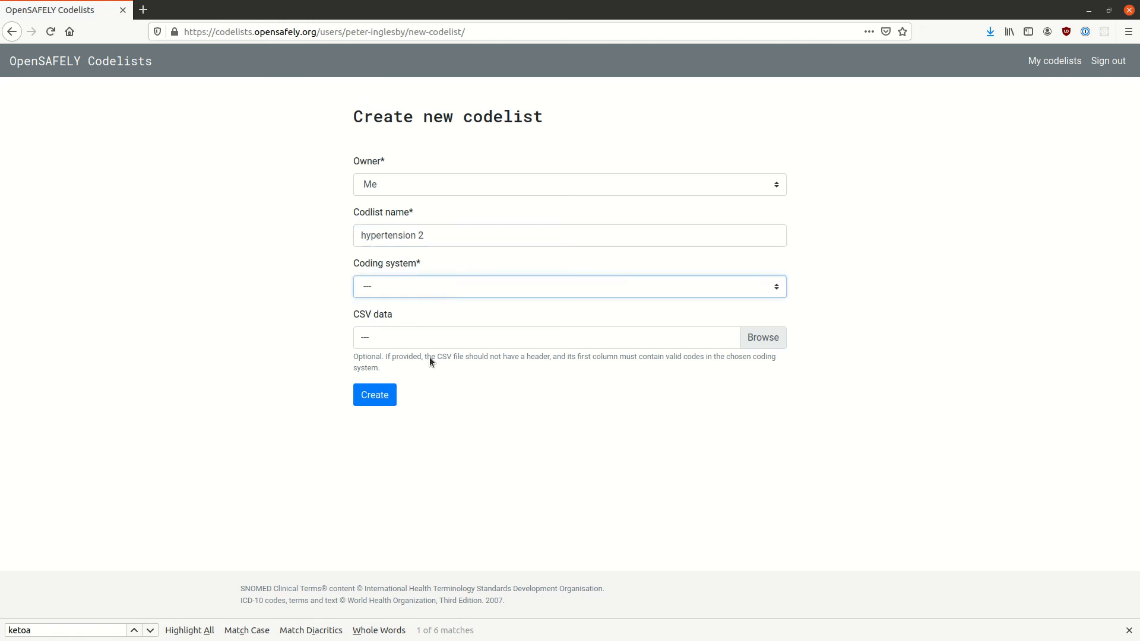
Step: Set the coding system to SNOMED CT, attach hypertension.csv as the CSV data, and create the codelist
{"action": "key", "text": "Down"}
{"action": "left_click", "coordinate": [766, 337]}
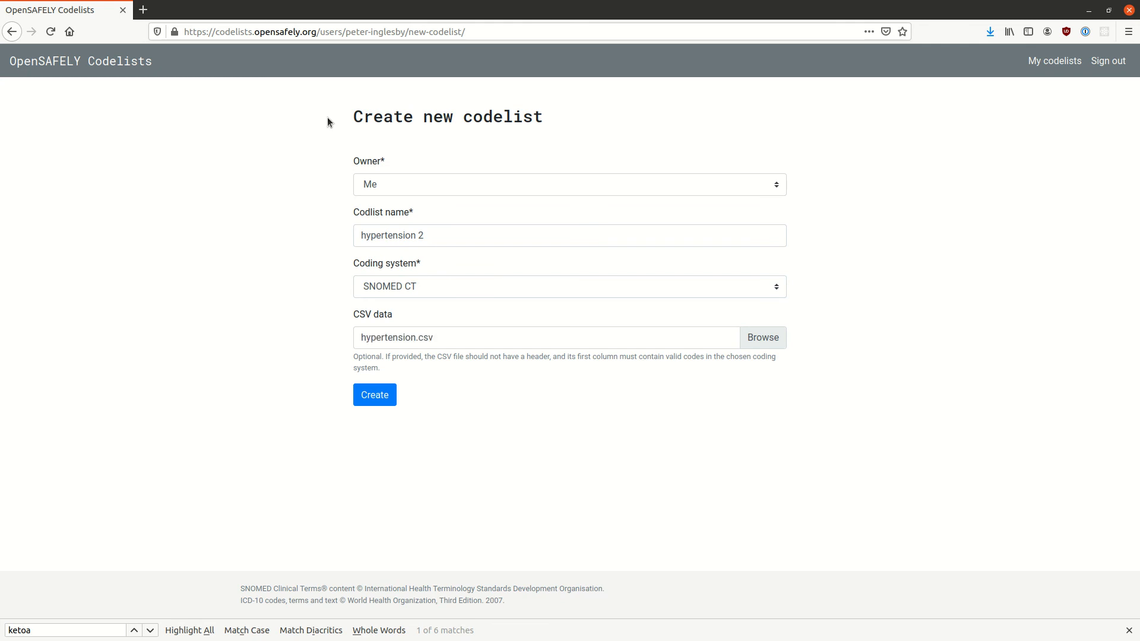
{"action": "left_click", "coordinate": [377, 405]}
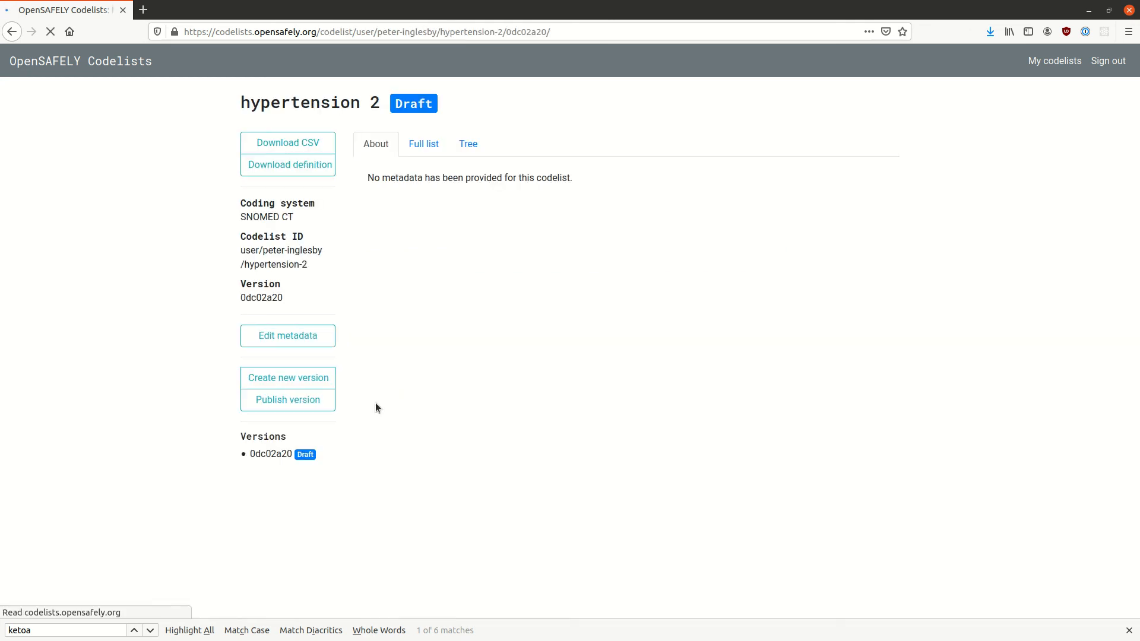
Step: Examine the hypertension 2 tree for excluded concepts, including those under Hypertensive disorder, systemic arterial
{"action": "left_click", "coordinate": [469, 144]}
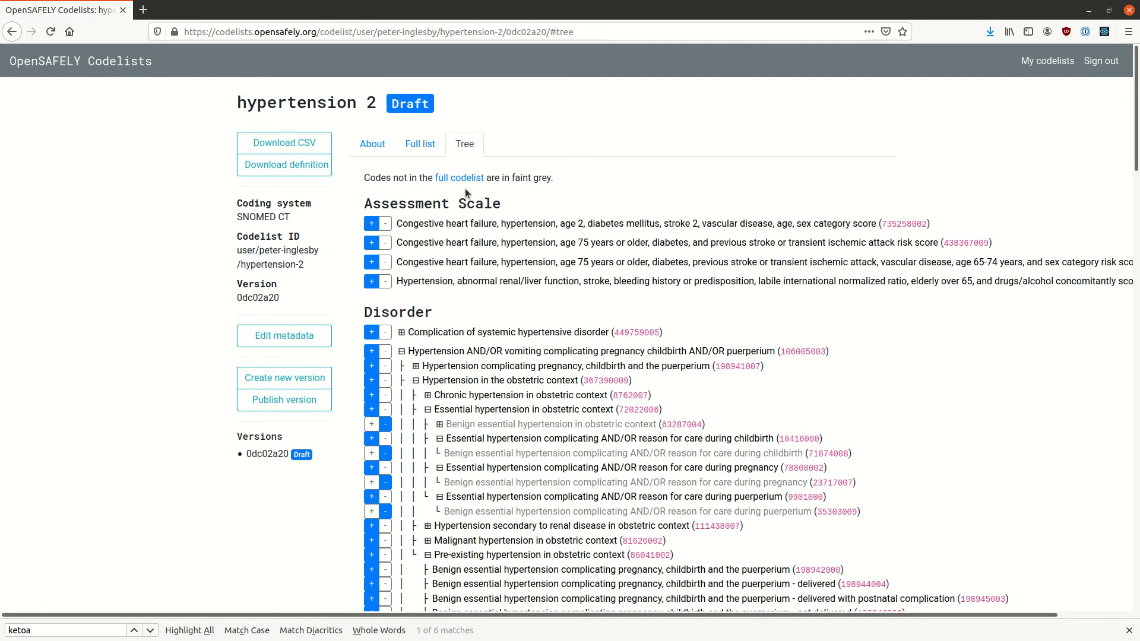
{"action": "scroll", "coordinate": [478, 292], "scroll_direction": "down", "scroll_amount": 5}
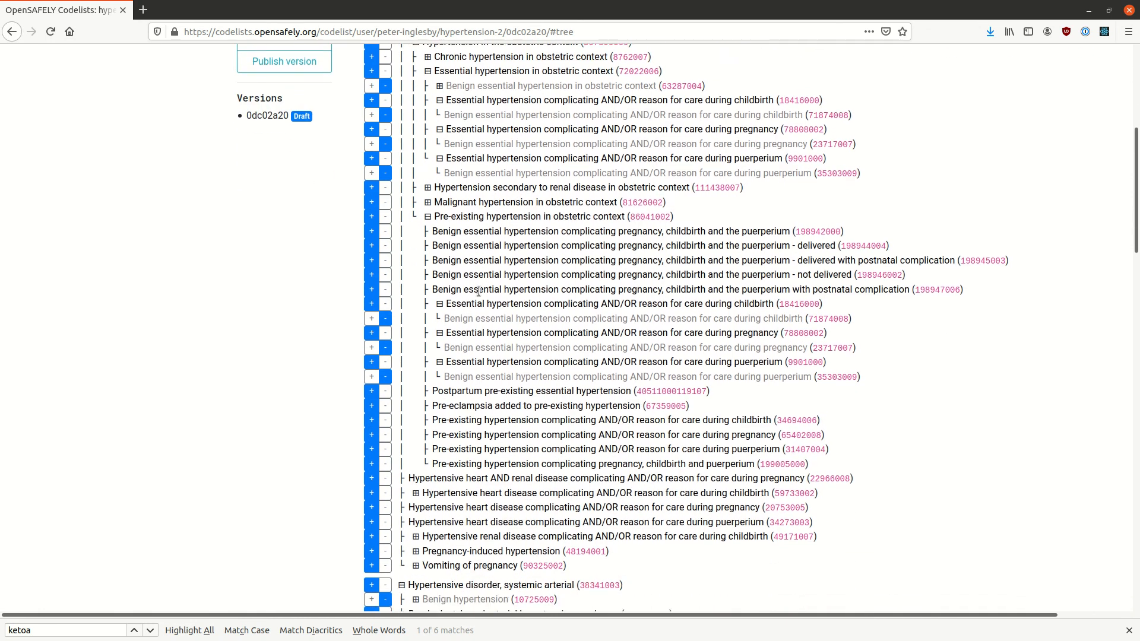
{"action": "scroll", "coordinate": [478, 292], "scroll_direction": "up", "scroll_amount": 3}
{"action": "scroll", "coordinate": [478, 291], "scroll_direction": "down", "scroll_amount": 5}
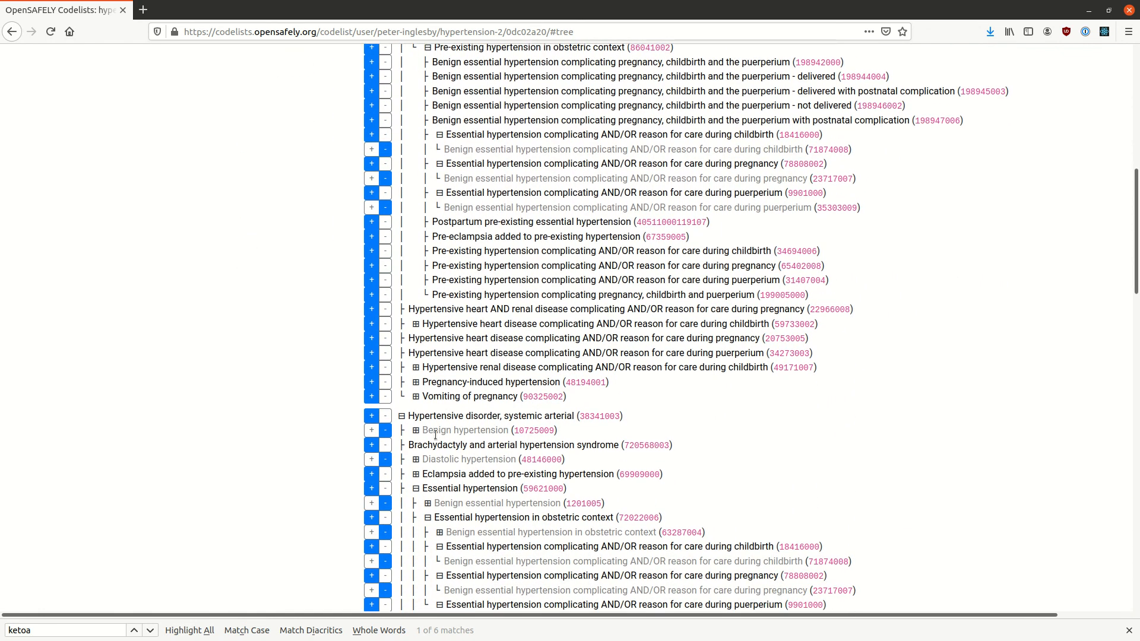
{"action": "double_click", "coordinate": [426, 459]}
{"action": "scroll", "coordinate": [522, 459], "scroll_direction": "up", "scroll_amount": 8}
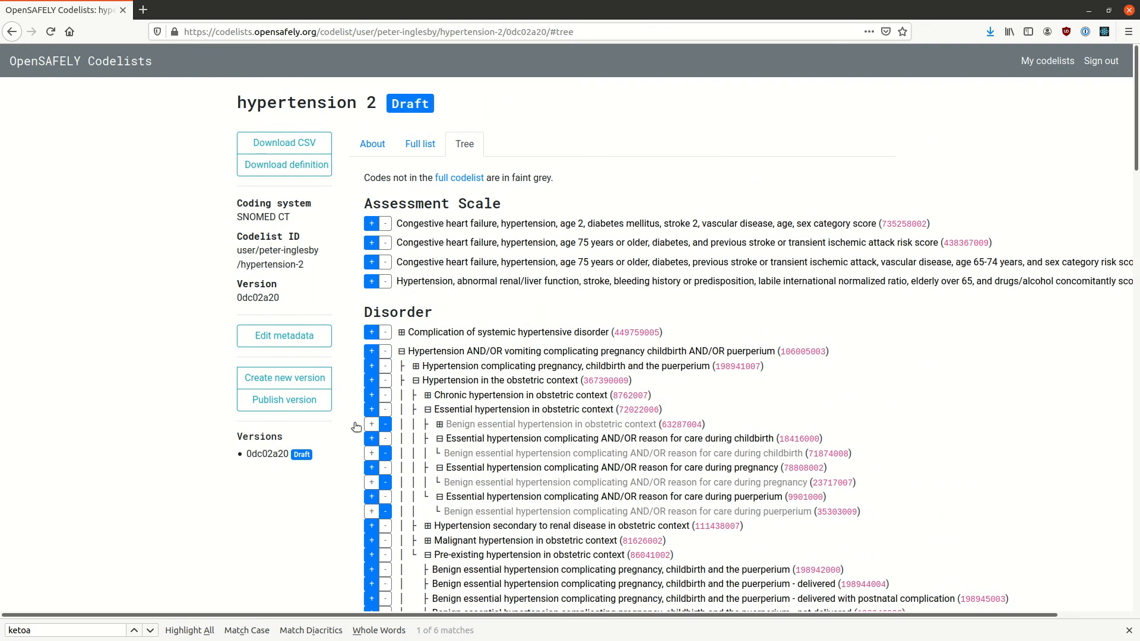
Step: Create a new version of hypertension 2, find Diastolic hypertension, and remove its exclusion so it is included with its descendants
{"action": "left_click", "coordinate": [300, 382]}
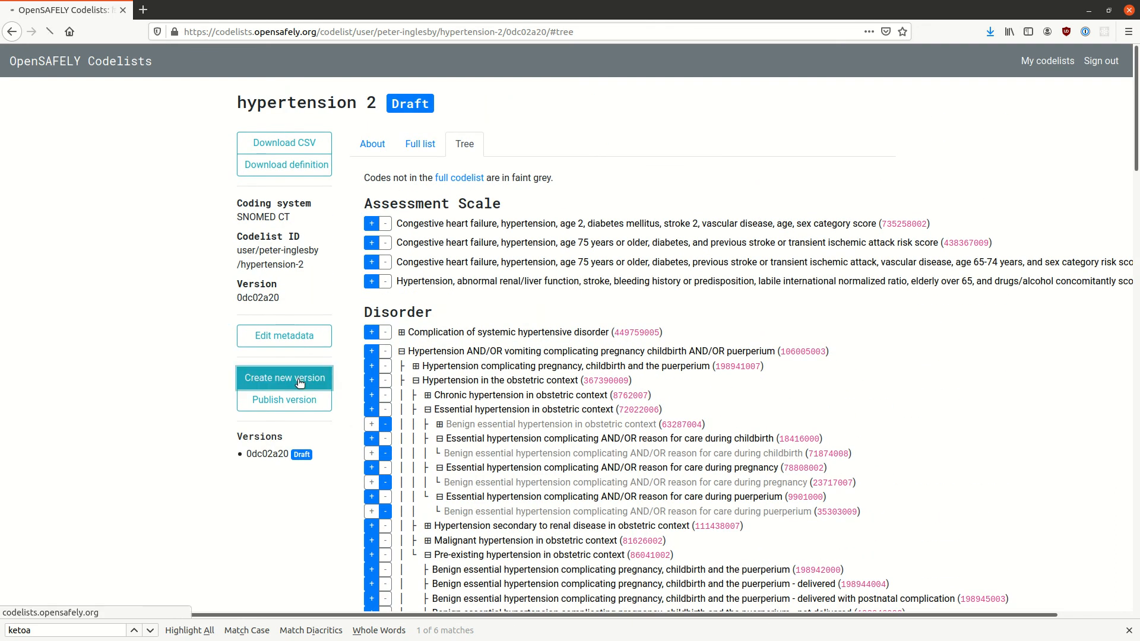
{"action": "scroll", "coordinate": [298, 380], "scroll_direction": "down", "scroll_amount": 7}
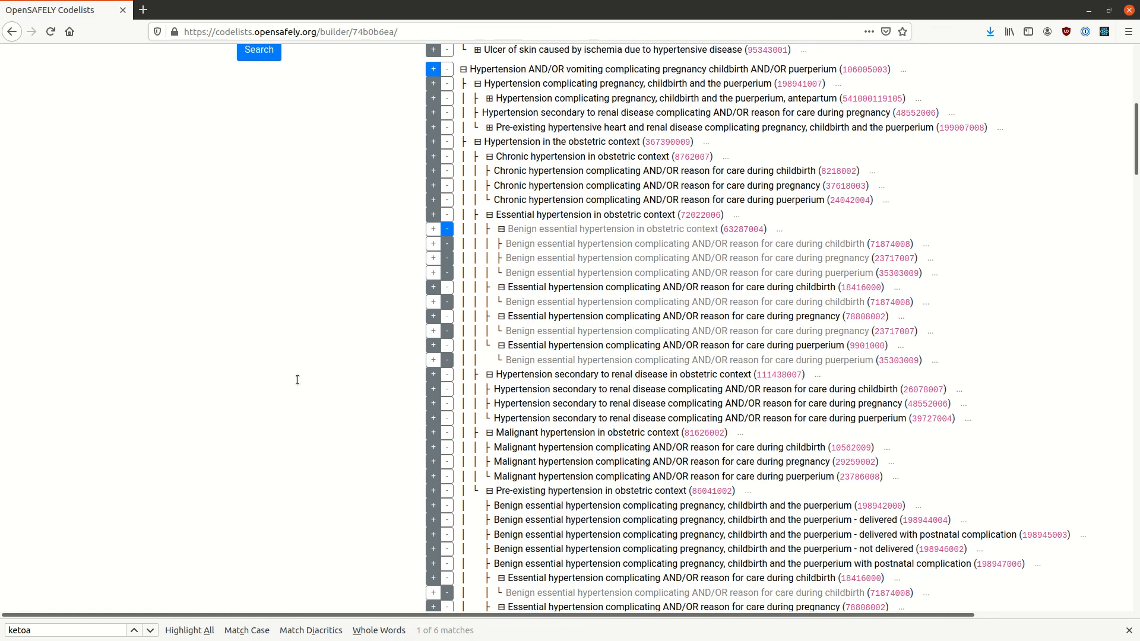
{"action": "scroll", "coordinate": [401, 368], "scroll_direction": "up", "scroll_amount": 6}
{"action": "key", "text": "ctrl+f"}
{"action": "type", "text": "diastoli"}
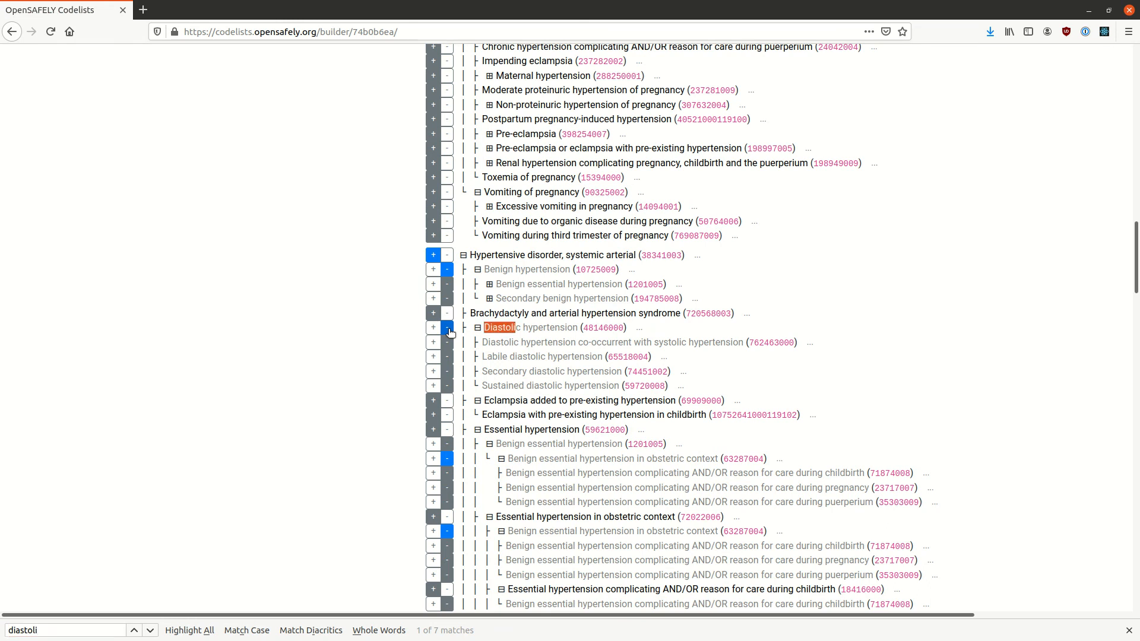
{"action": "left_click", "coordinate": [449, 330]}
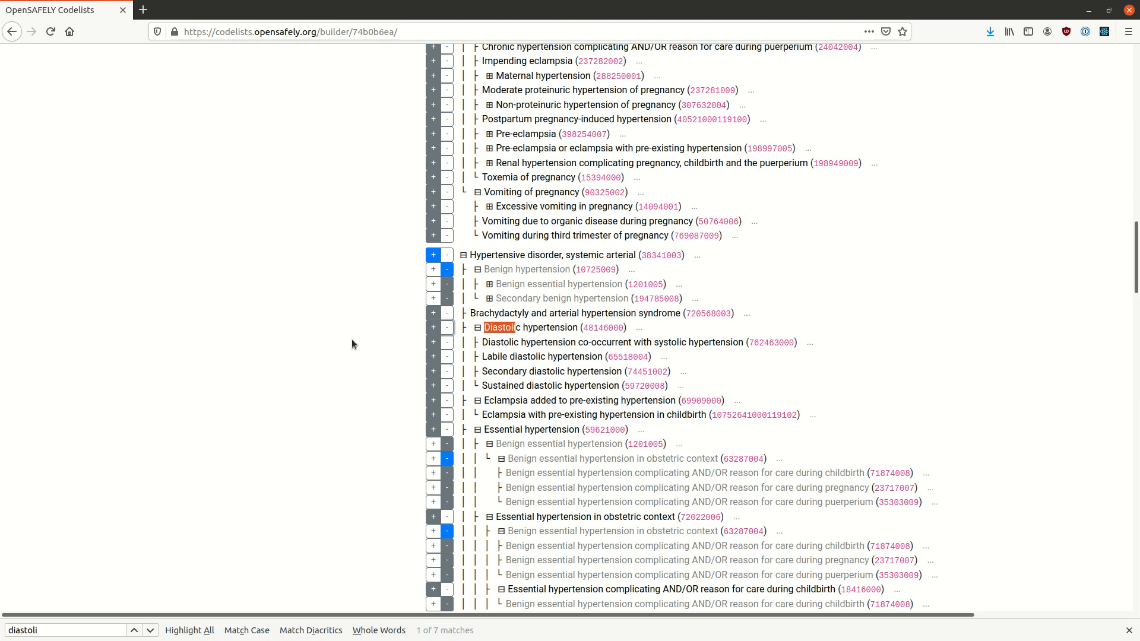
Step: Add a term search for hypertension, filter the results to unresolved concepts, and go to the site's home page
{"action": "scroll", "coordinate": [351, 344], "scroll_direction": "up", "scroll_amount": 20}
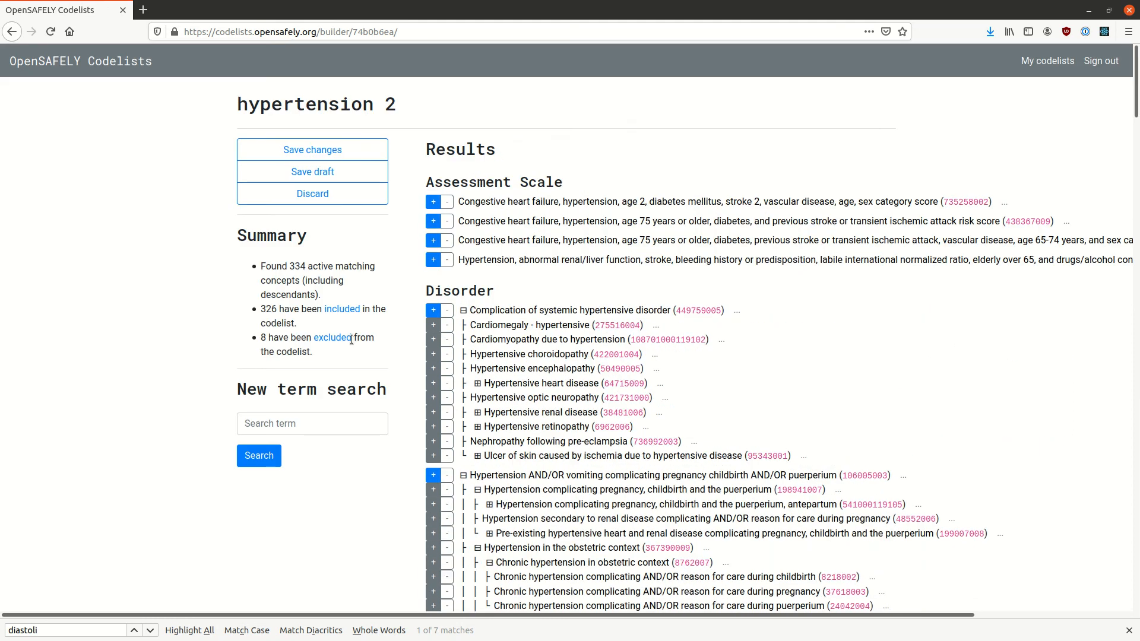
{"action": "left_click", "coordinate": [299, 429]}
{"action": "type", "text": "hypertension"}
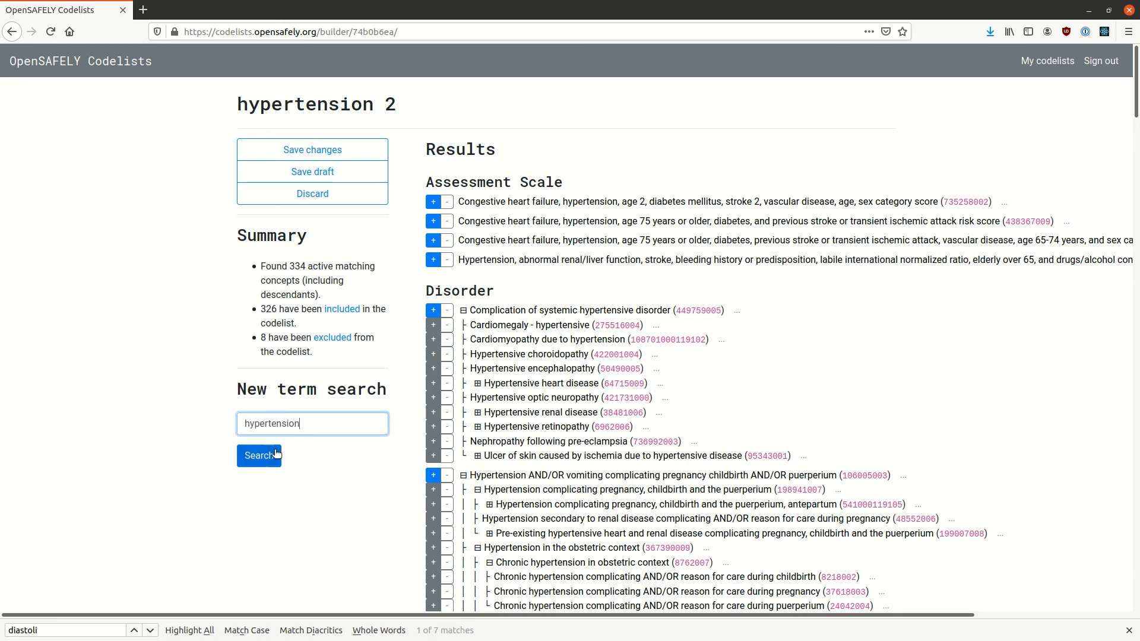
{"action": "left_click", "coordinate": [276, 455]}
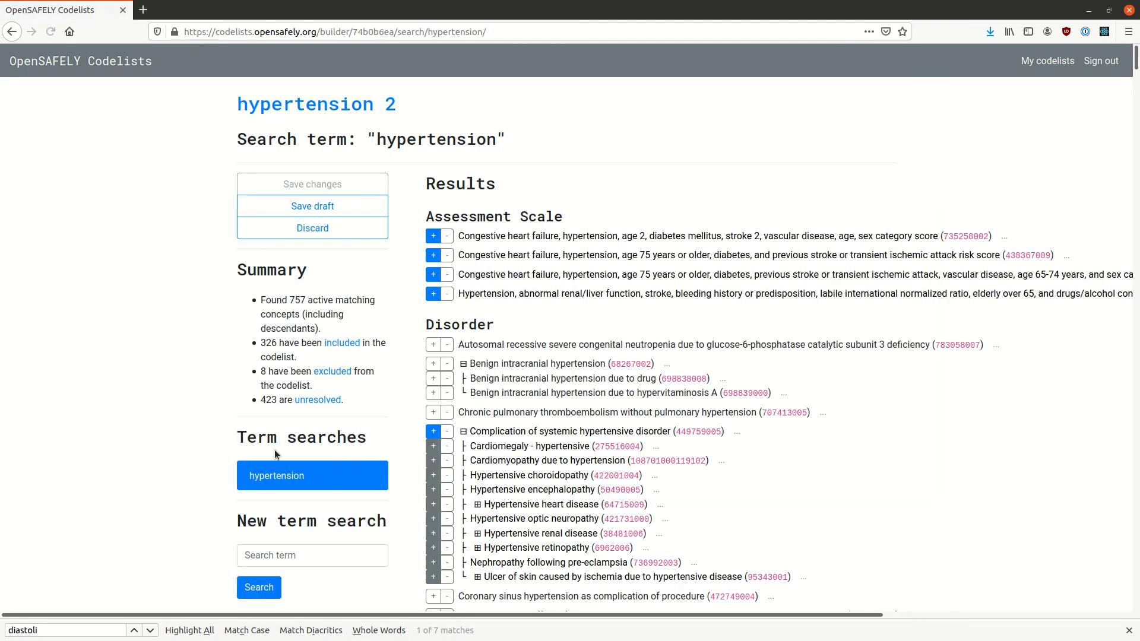
{"action": "left_click", "coordinate": [304, 401]}
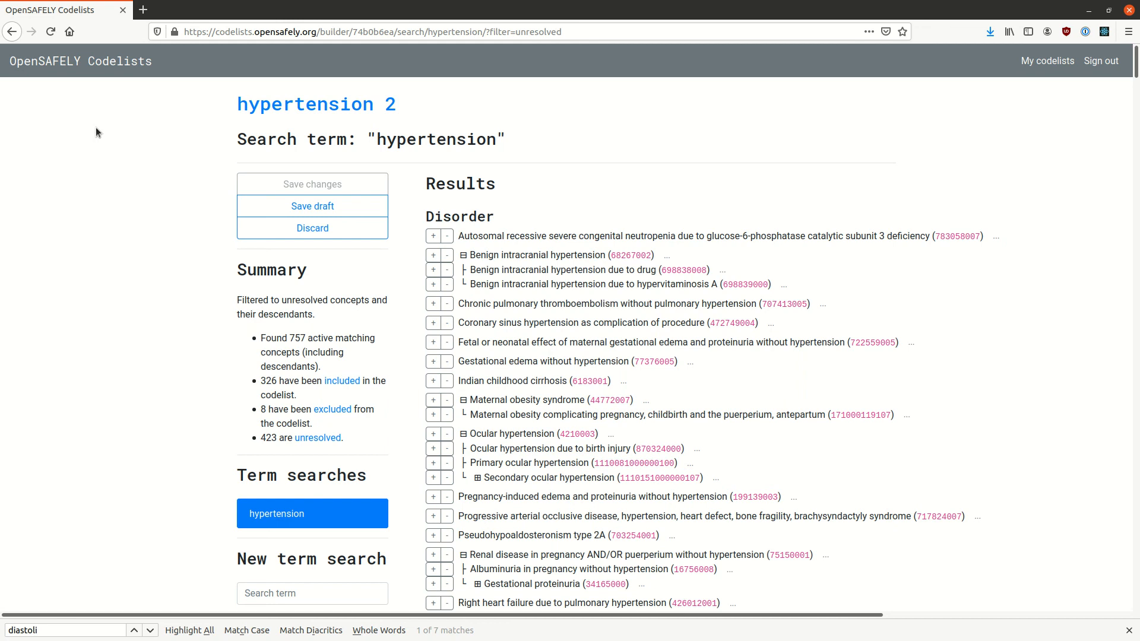
{"action": "left_click", "coordinate": [103, 73]}
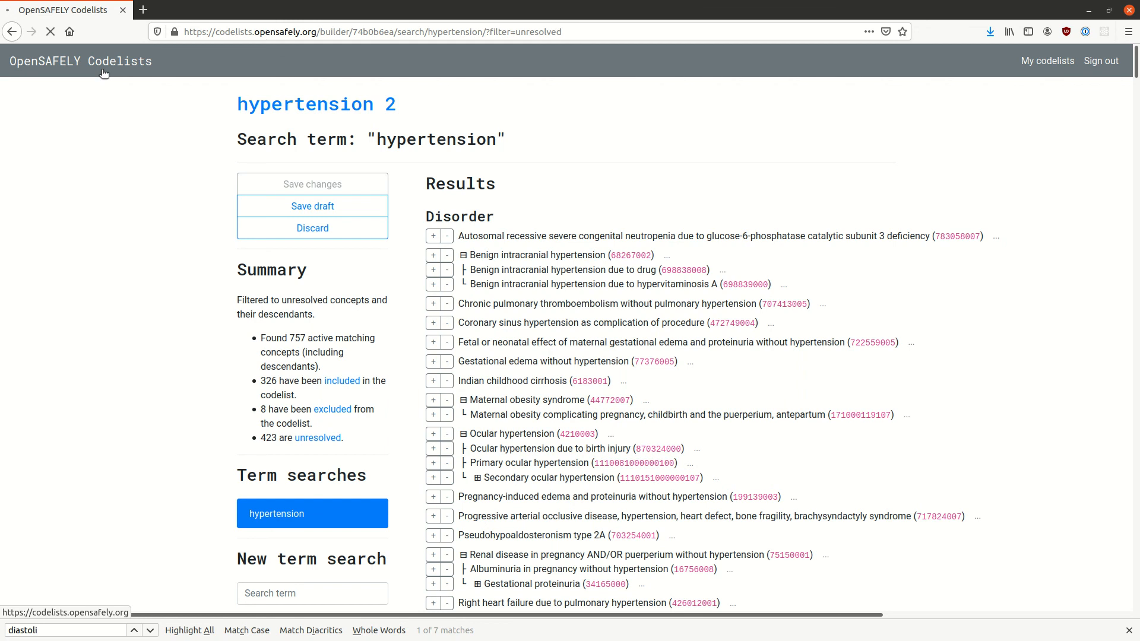